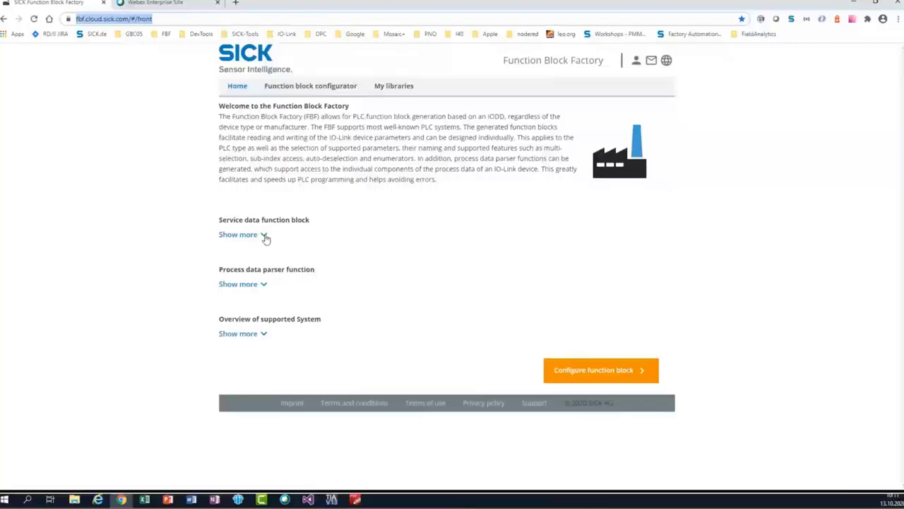
Expand the descriptions of the service data function block, the process data parser function and the overview of supported systems
{"action": "left_click", "coordinate": [265, 238]}
{"action": "left_click", "coordinate": [265, 238]}
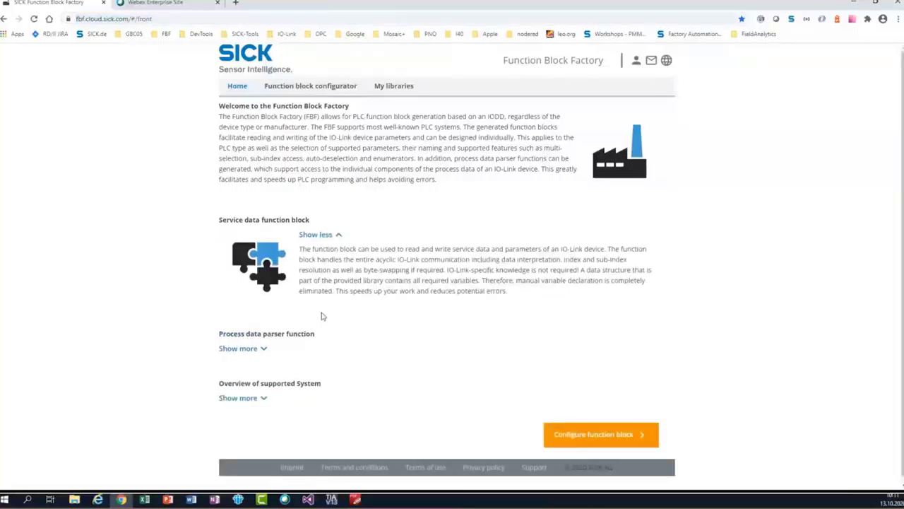
{"action": "left_click", "coordinate": [266, 350]}
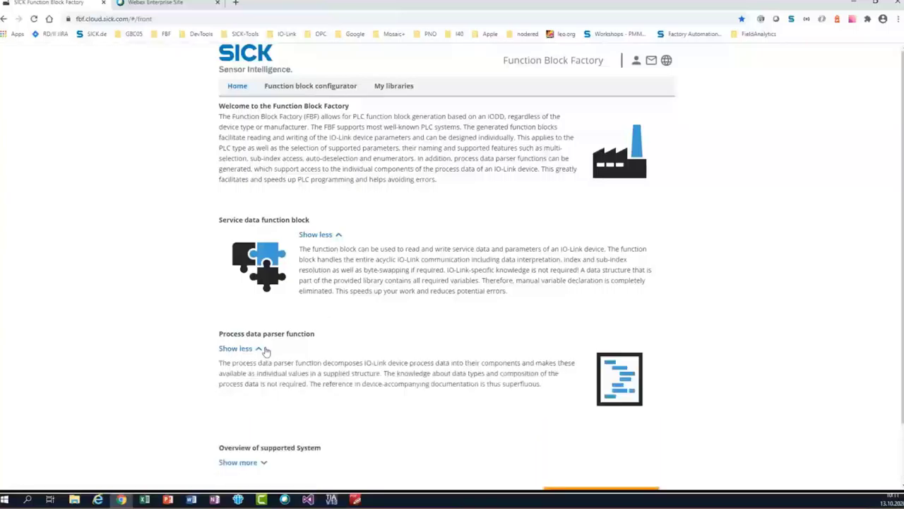
{"action": "scroll", "coordinate": [265, 350], "scroll_direction": "down", "scroll_amount": 1}
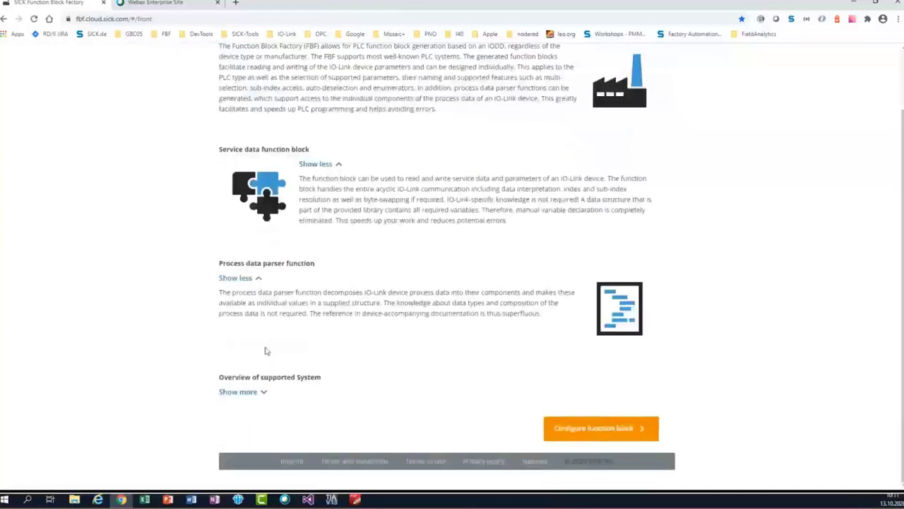
{"action": "left_click", "coordinate": [265, 395]}
{"action": "scroll", "coordinate": [275, 374], "scroll_direction": "down", "scroll_amount": 4}
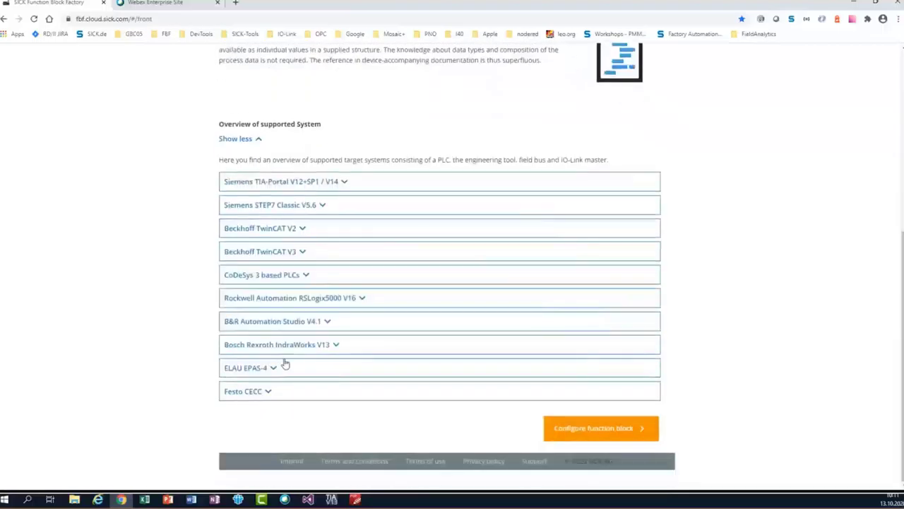
Examine the supported IO-Link masters listed for Siemens TIA-Portal, Siemens STEP7 Classic and Beckhoff TwinCAT V2
{"action": "left_click", "coordinate": [345, 183]}
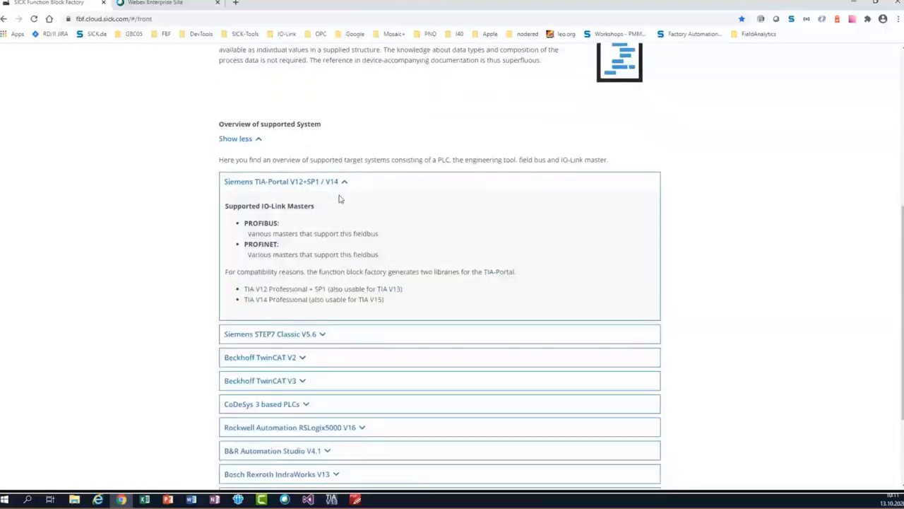
{"action": "left_click", "coordinate": [322, 336]}
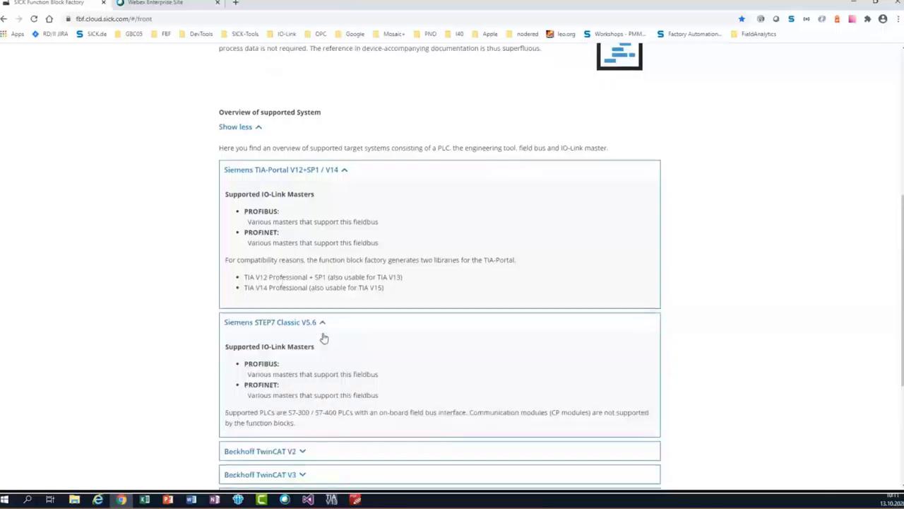
{"action": "scroll", "coordinate": [324, 338], "scroll_direction": "down", "scroll_amount": 3}
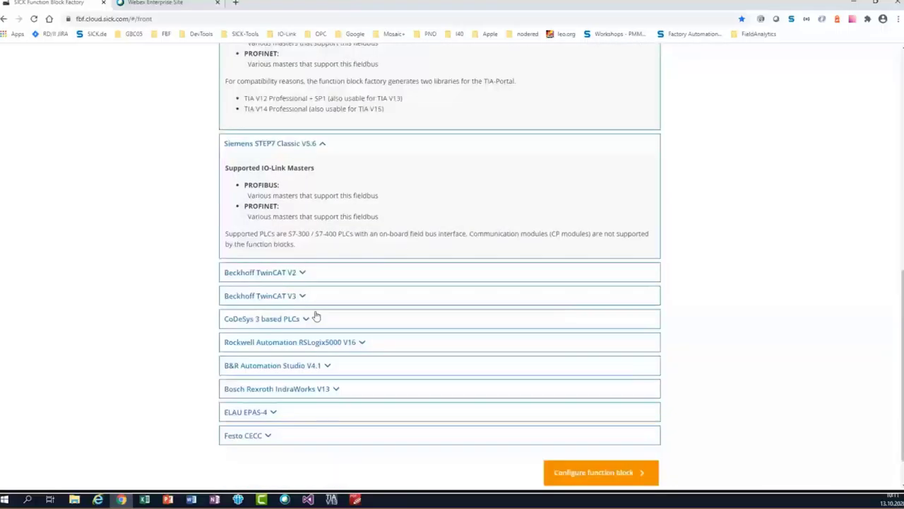
{"action": "left_click", "coordinate": [302, 274]}
{"action": "scroll", "coordinate": [311, 320], "scroll_direction": "down", "scroll_amount": 2}
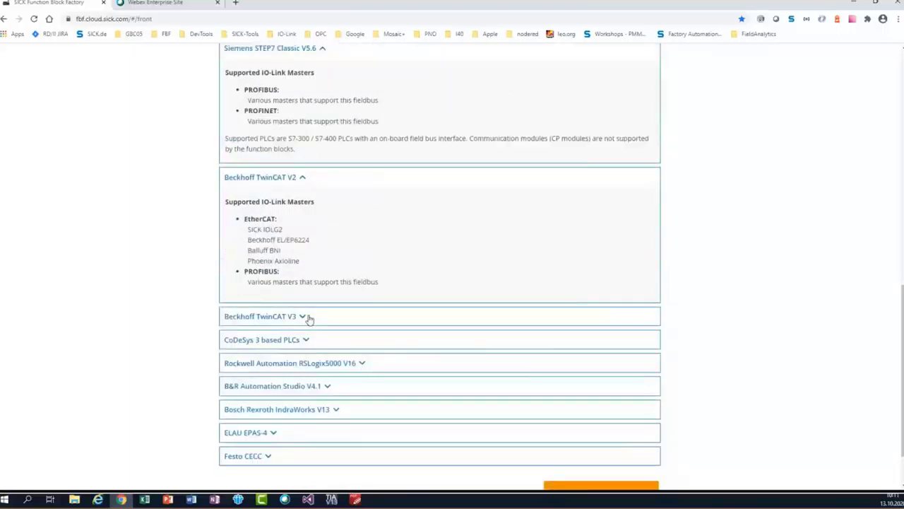
{"action": "scroll", "coordinate": [310, 310], "scroll_direction": "up", "scroll_amount": 15}
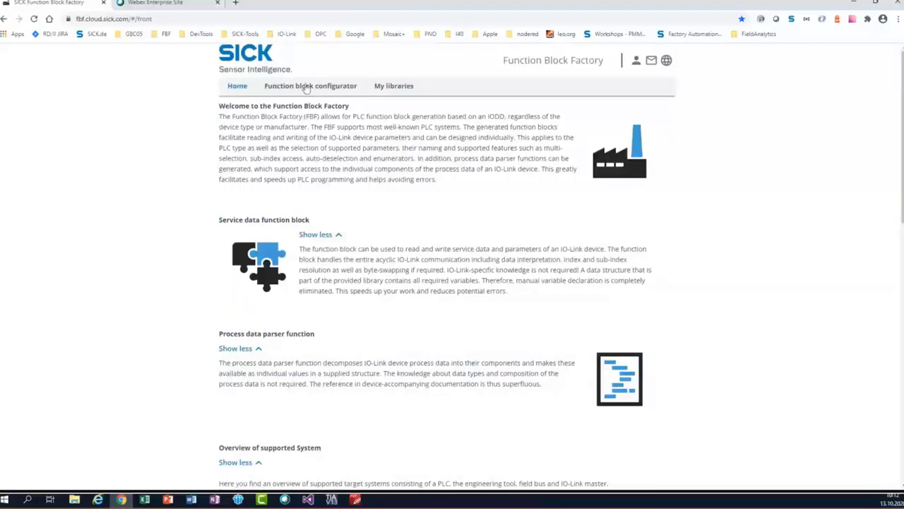
{"action": "scroll", "coordinate": [470, 389], "scroll_direction": "down", "scroll_amount": 1}
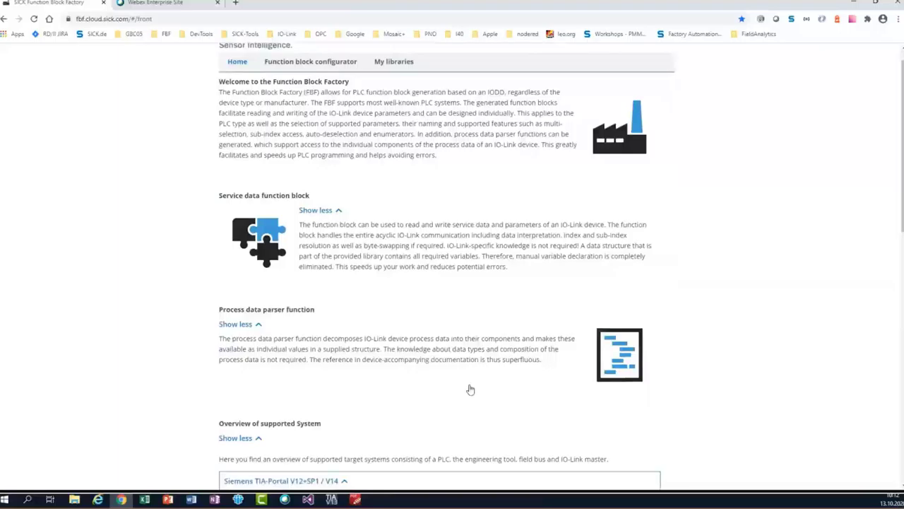
{"action": "scroll", "coordinate": [470, 389], "scroll_direction": "down", "scroll_amount": 9}
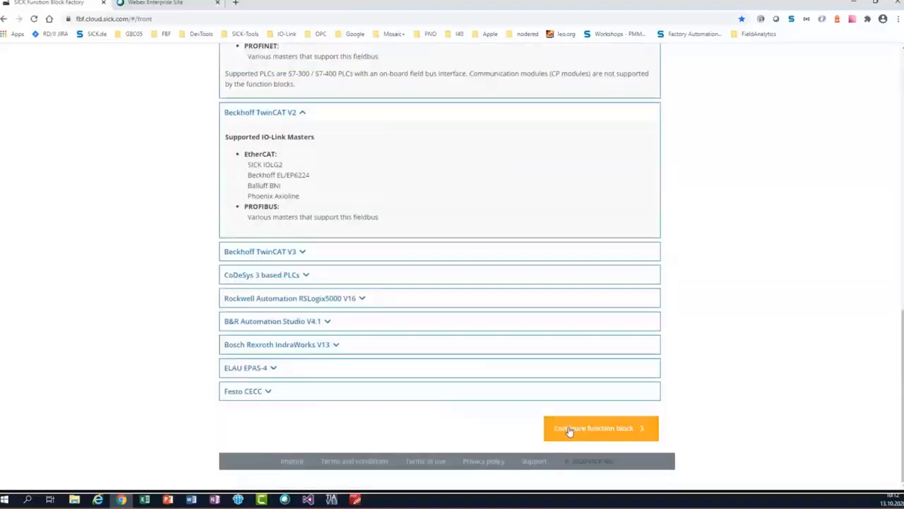
{"action": "scroll", "coordinate": [569, 431], "scroll_direction": "up", "scroll_amount": 1}
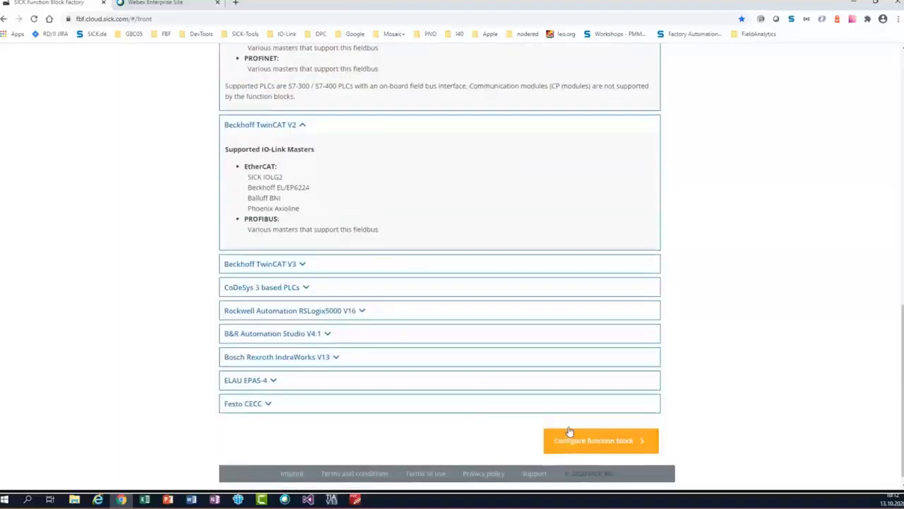
{"action": "scroll", "coordinate": [569, 427], "scroll_direction": "up", "scroll_amount": 10}
Log out of the current account and sign back in through the function block configurator with the saved credentials
{"action": "left_click", "coordinate": [635, 60]}
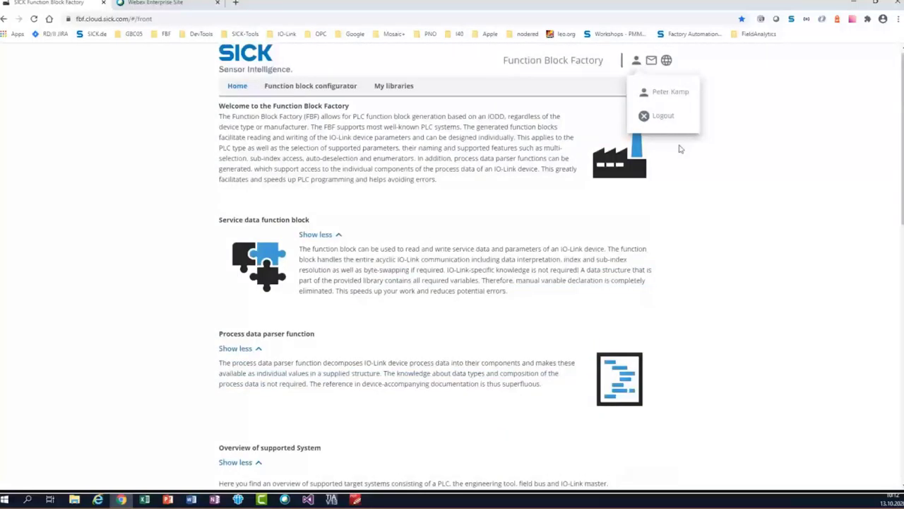
{"action": "left_click", "coordinate": [664, 118]}
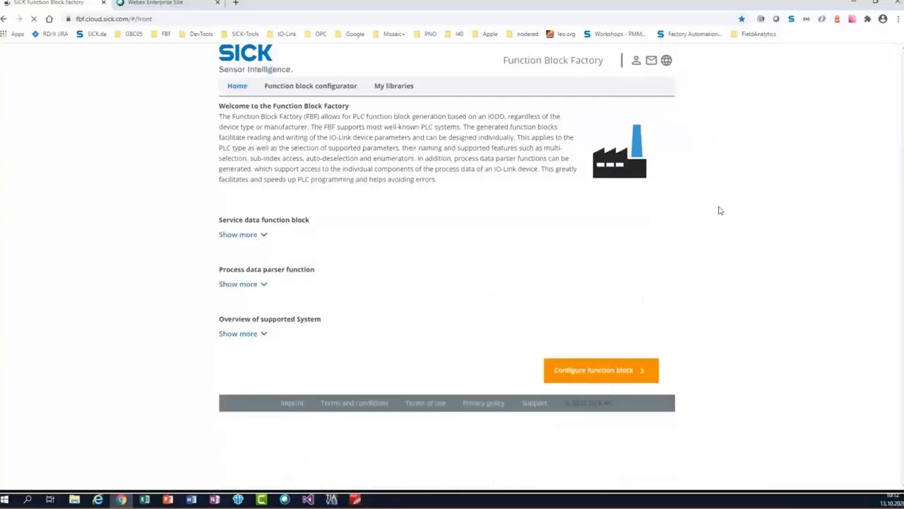
{"action": "mouse_move", "coordinate": [646, 68]}
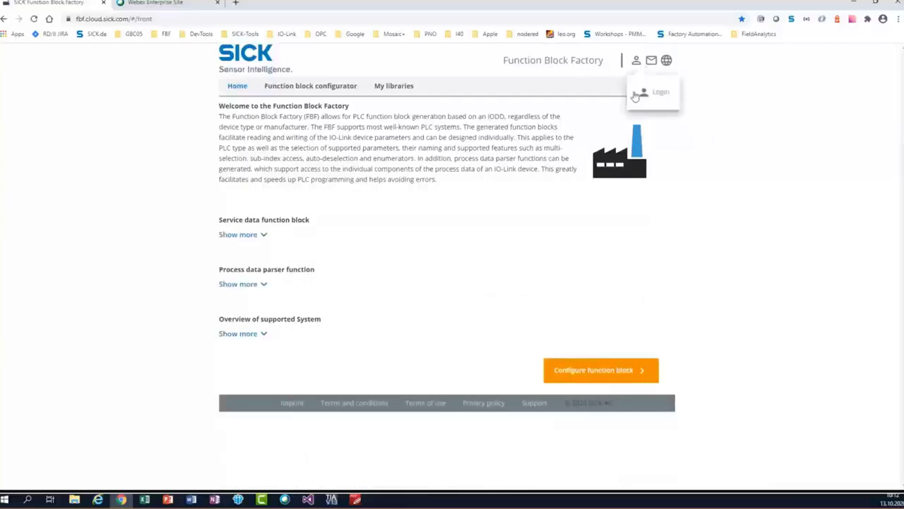
{"action": "left_click", "coordinate": [333, 86]}
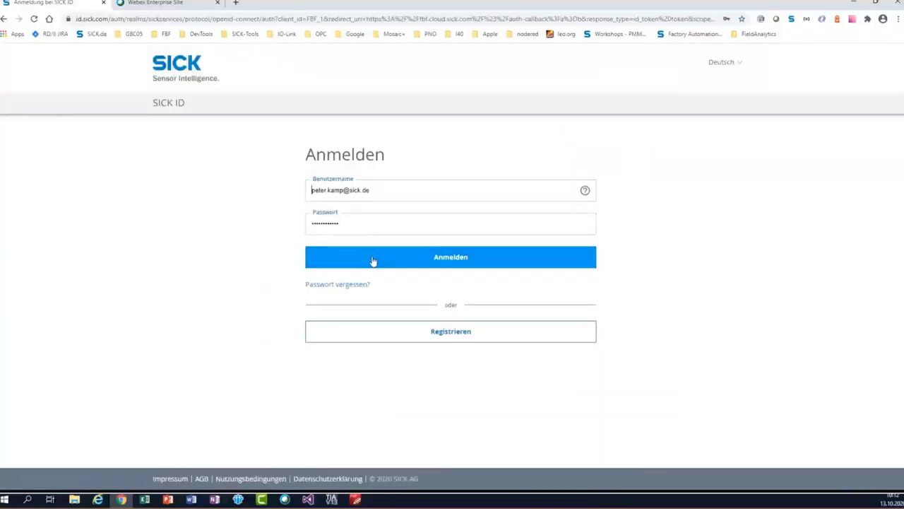
{"action": "left_click", "coordinate": [387, 264]}
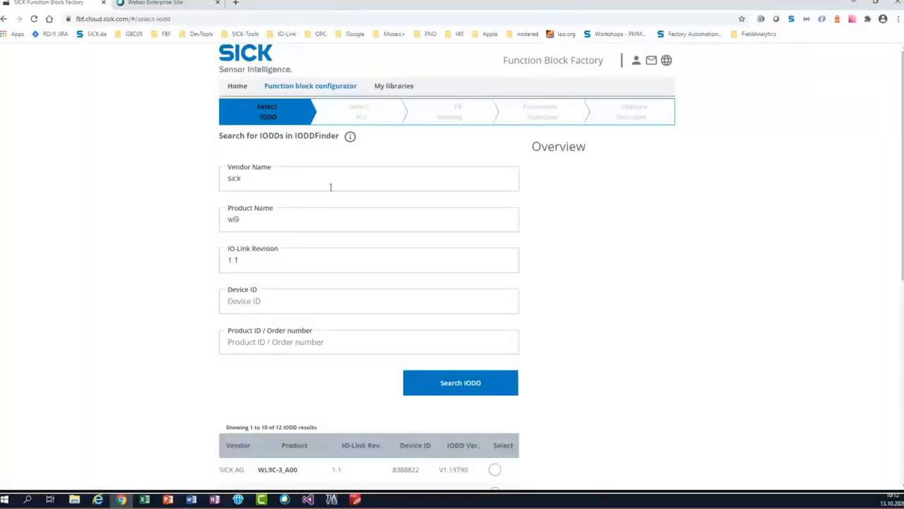
Enter wl9 as the product name and search IODDFinder for matching IODDs
{"action": "mouse_move", "coordinate": [354, 139]}
{"action": "left_click", "coordinate": [226, 219]}
{"action": "double_click", "coordinate": [226, 220]}
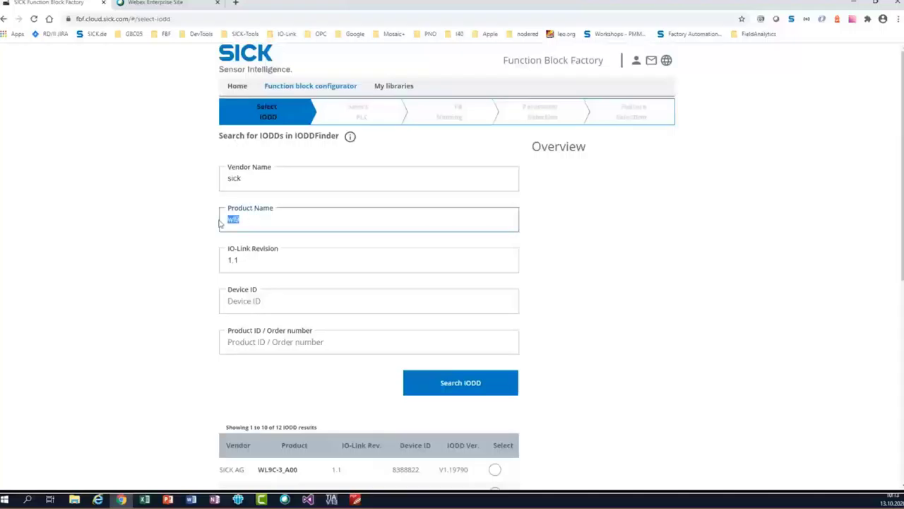
{"action": "key", "text": "BackSpace"}
{"action": "type", "text": "wl9"}
{"action": "left_click", "coordinate": [448, 385]}
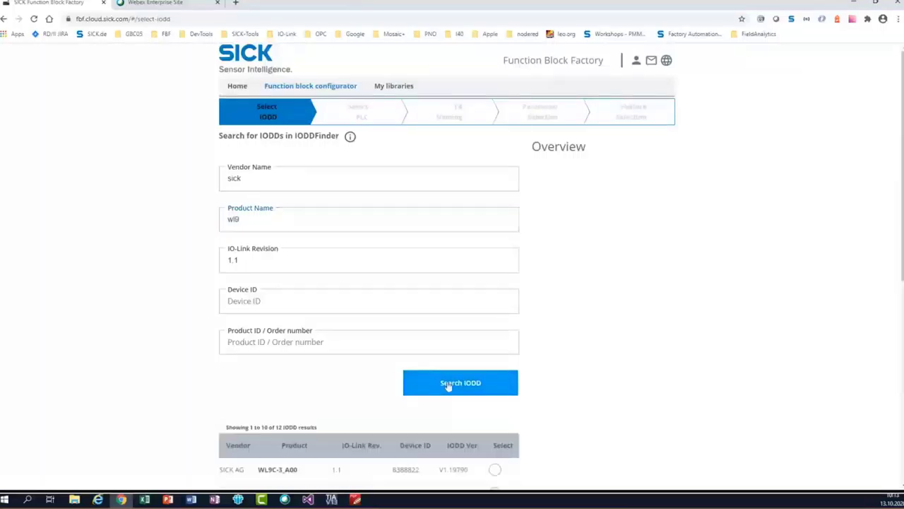
{"action": "scroll", "coordinate": [448, 385], "scroll_direction": "down", "scroll_amount": 5}
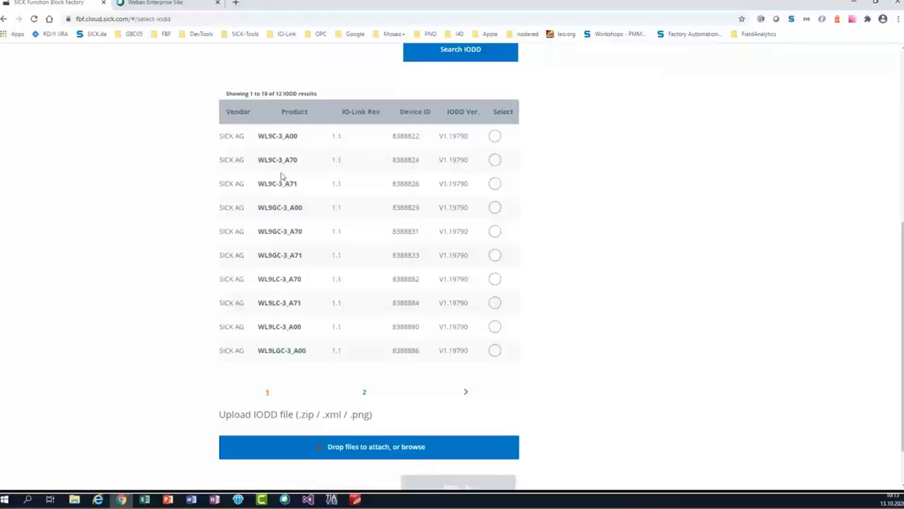
Try narrowing the IODD search by changing the product name to wlgc9
{"action": "scroll", "coordinate": [294, 244], "scroll_direction": "up", "scroll_amount": 3}
{"action": "scroll", "coordinate": [243, 141], "scroll_direction": "up", "scroll_amount": 1}
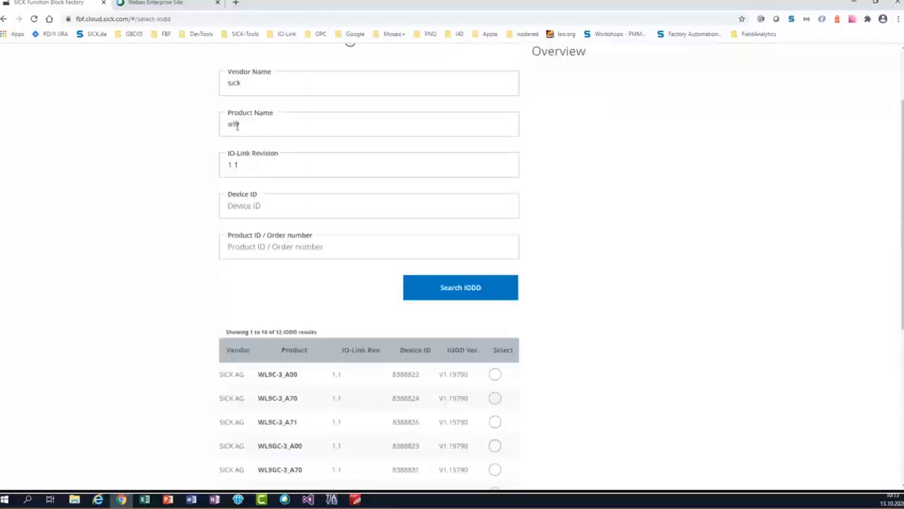
{"action": "left_click", "coordinate": [236, 125]}
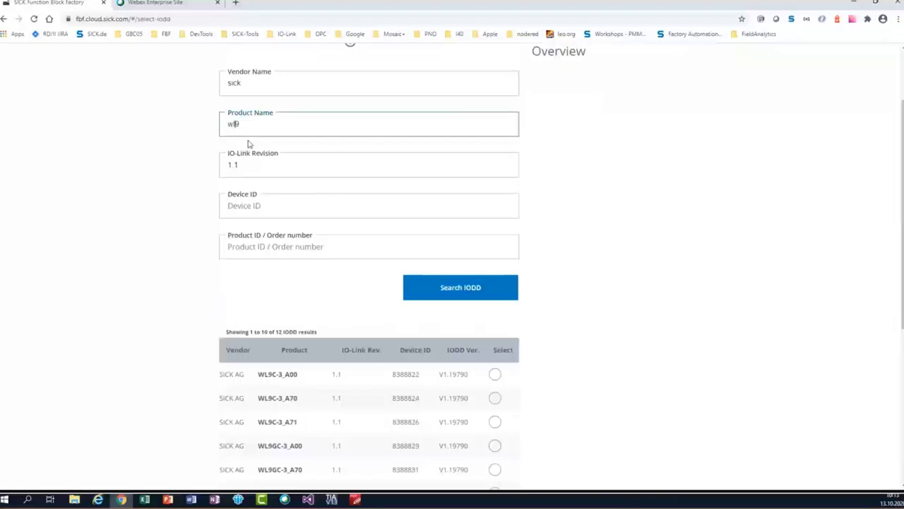
{"action": "type", "text": "gc"}
{"action": "left_click", "coordinate": [454, 296]}
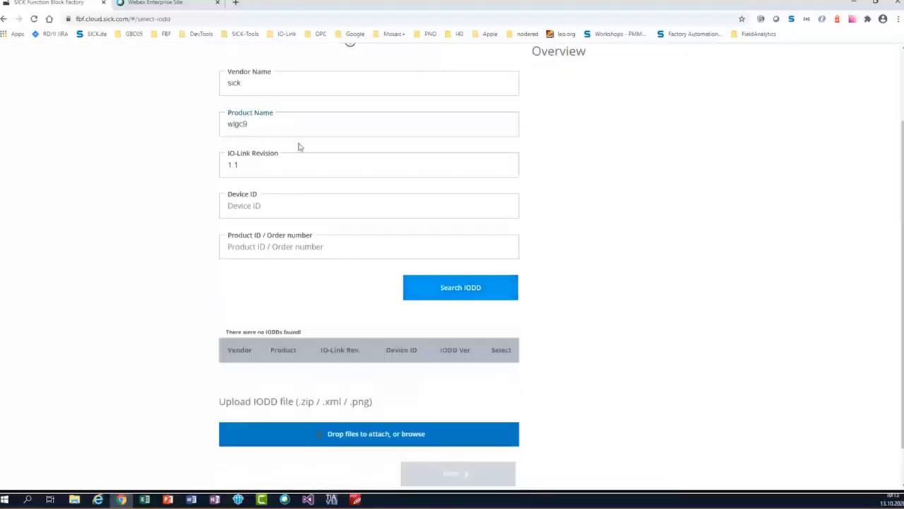
Try the IODD search with wlcg9 as the product name
{"action": "left_click", "coordinate": [243, 125]}
{"action": "key", "text": "BackSpace"}
{"action": "key", "text": "BackSpace"}
{"action": "key", "text": "BackSpace"}
{"action": "type", "text": "cg9"}
{"action": "left_click", "coordinate": [445, 287]}
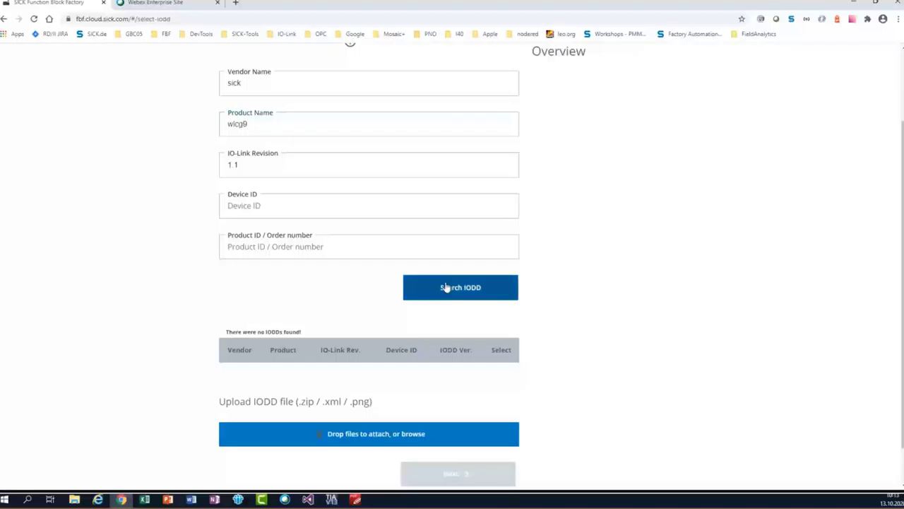
Restore the product name to wl9 and run the IODD search again
{"action": "left_click", "coordinate": [244, 124]}
{"action": "key", "text": "BackSpace"}
{"action": "key", "text": "BackSpace"}
{"action": "key", "text": "BackSpace"}
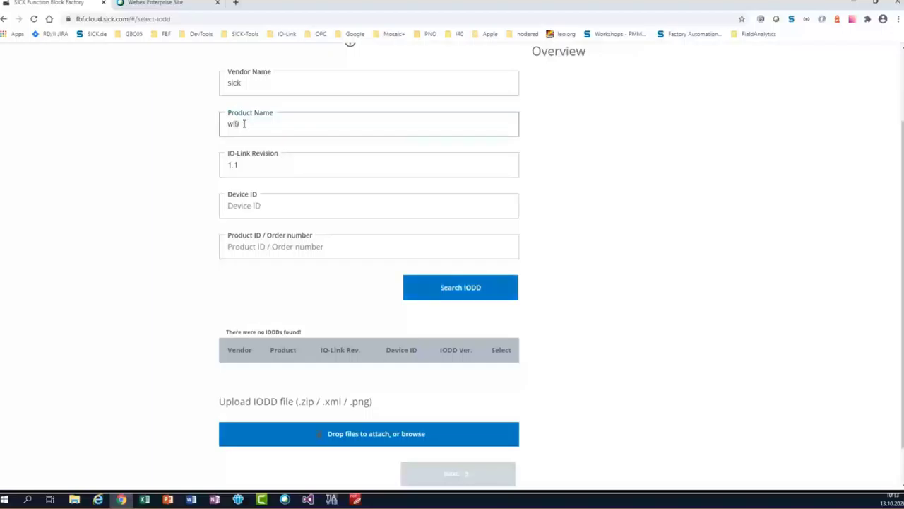
{"action": "left_click", "coordinate": [438, 296]}
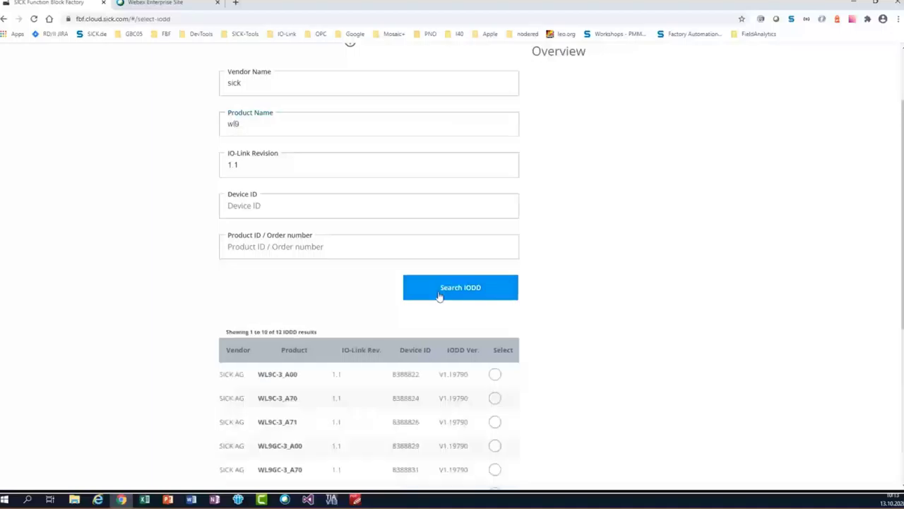
Select the WL9GC-3_A71 IODD in the results and continue to the PLC selection
{"action": "scroll", "coordinate": [398, 350], "scroll_direction": "down", "scroll_amount": 1}
{"action": "scroll", "coordinate": [398, 349], "scroll_direction": "down", "scroll_amount": 3}
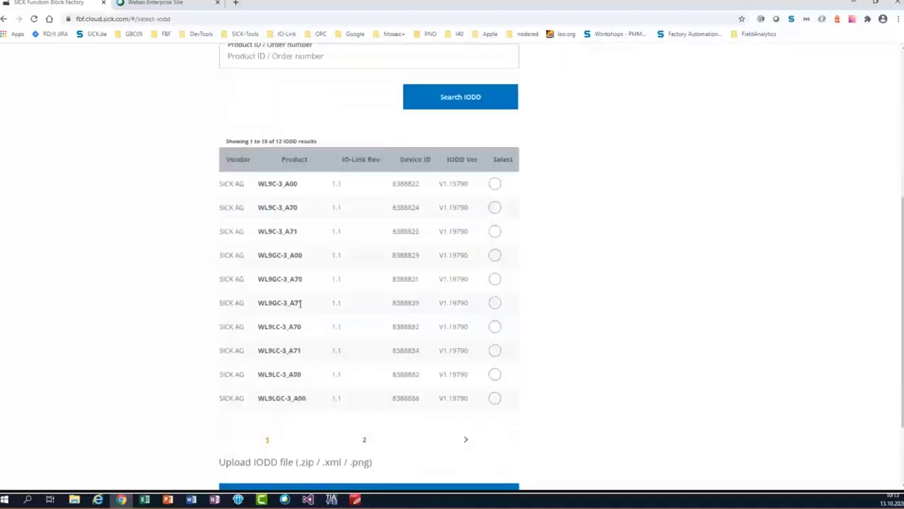
{"action": "left_click", "coordinate": [495, 302]}
{"action": "scroll", "coordinate": [553, 301], "scroll_direction": "up", "scroll_amount": 1}
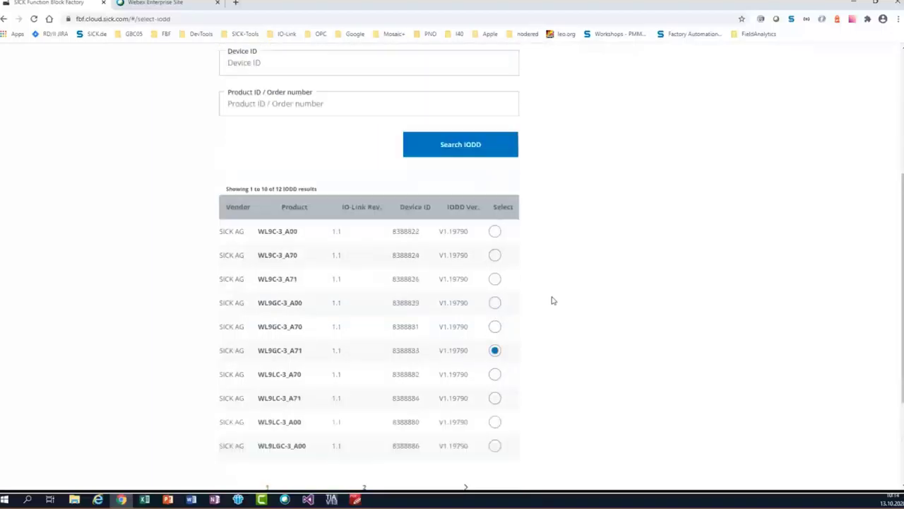
{"action": "scroll", "coordinate": [553, 301], "scroll_direction": "up", "scroll_amount": 1}
{"action": "scroll", "coordinate": [553, 297], "scroll_direction": "up", "scroll_amount": 4}
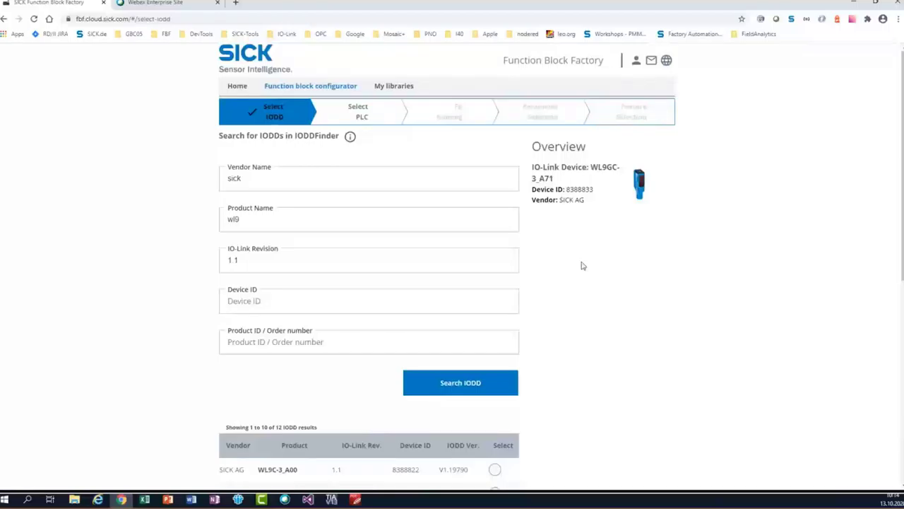
{"action": "scroll", "coordinate": [583, 265], "scroll_direction": "down", "scroll_amount": 3}
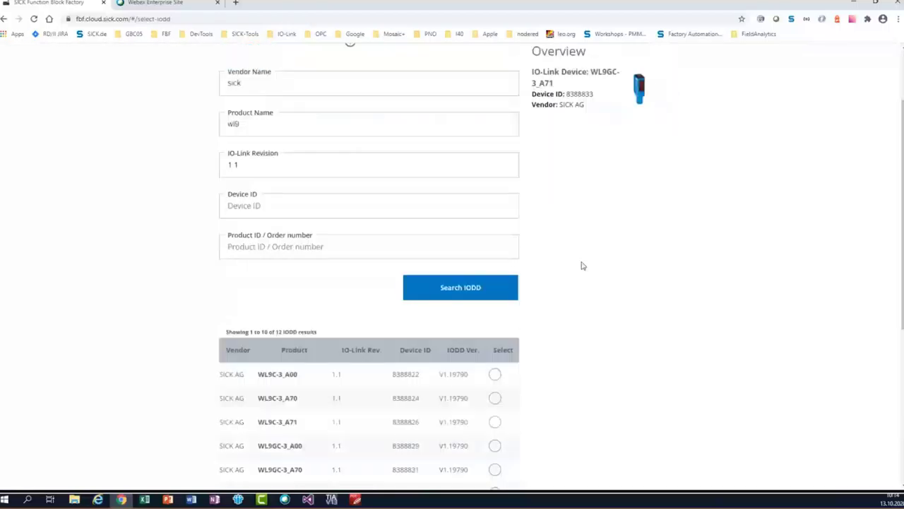
{"action": "scroll", "coordinate": [583, 265], "scroll_direction": "down", "scroll_amount": 3}
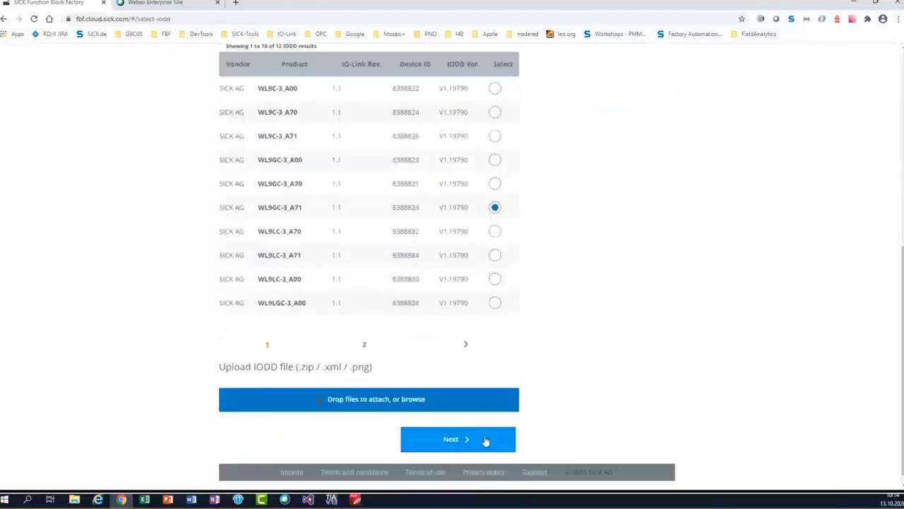
{"action": "left_click", "coordinate": [485, 441]}
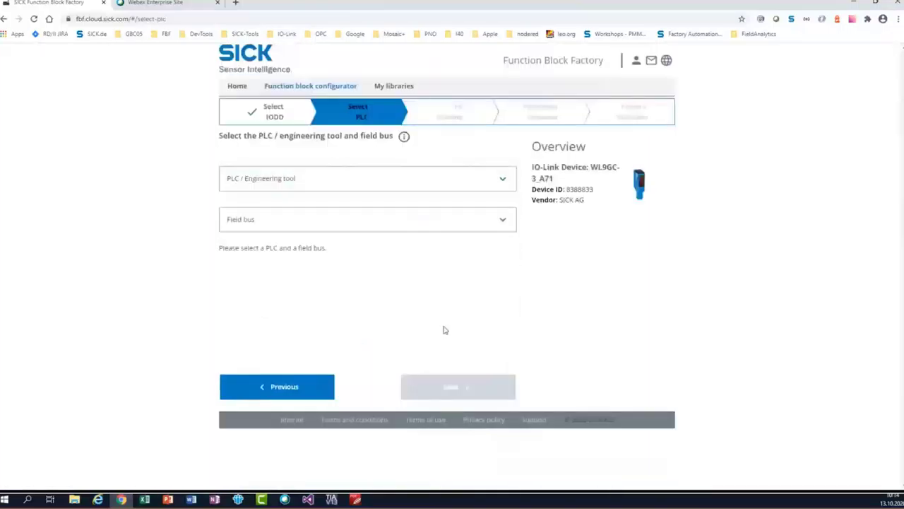
Choose TwinCAT 3 as the engineering tool and EtherCAT as the field bus, and continue to the function block naming
{"action": "left_click", "coordinate": [309, 182]}
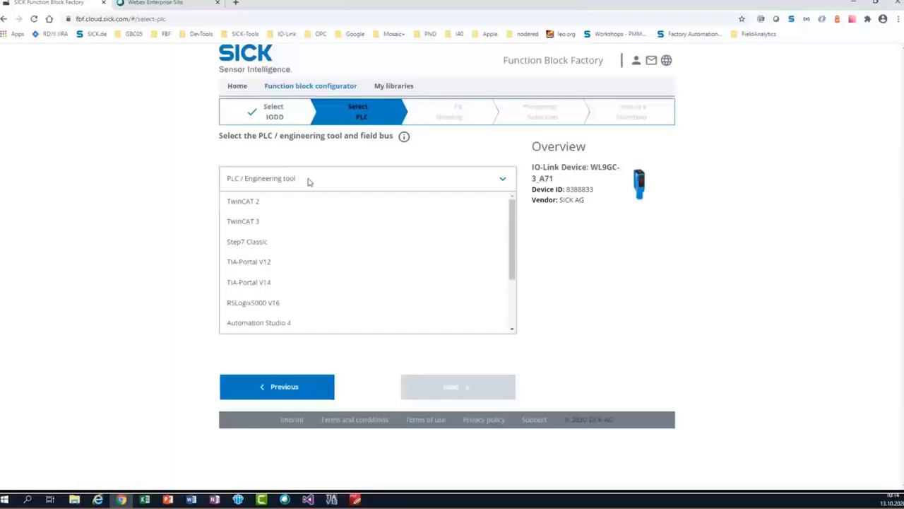
{"action": "left_click", "coordinate": [283, 223]}
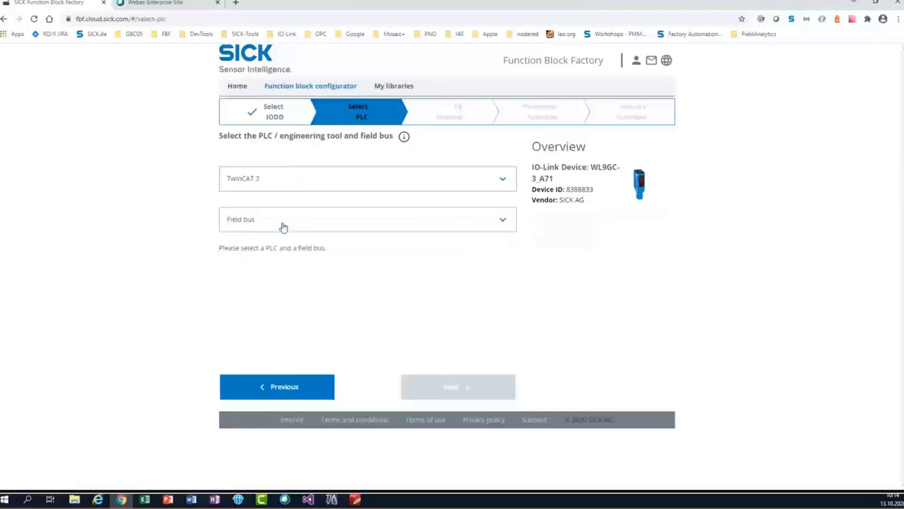
{"action": "left_click", "coordinate": [282, 224]}
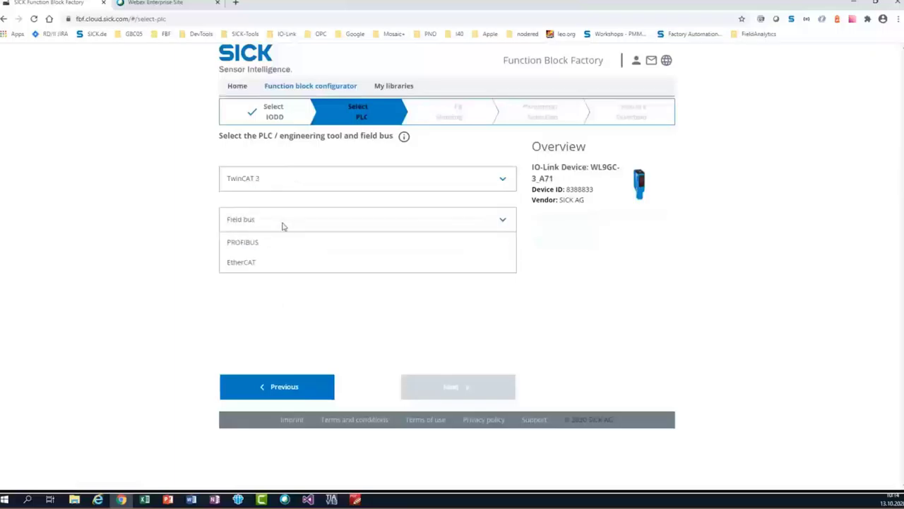
{"action": "left_click", "coordinate": [255, 265]}
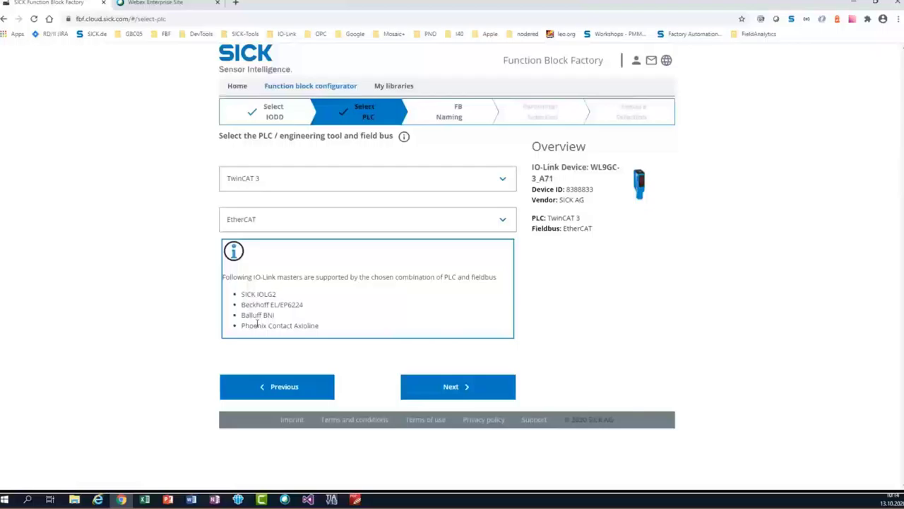
{"action": "left_click", "coordinate": [457, 388]}
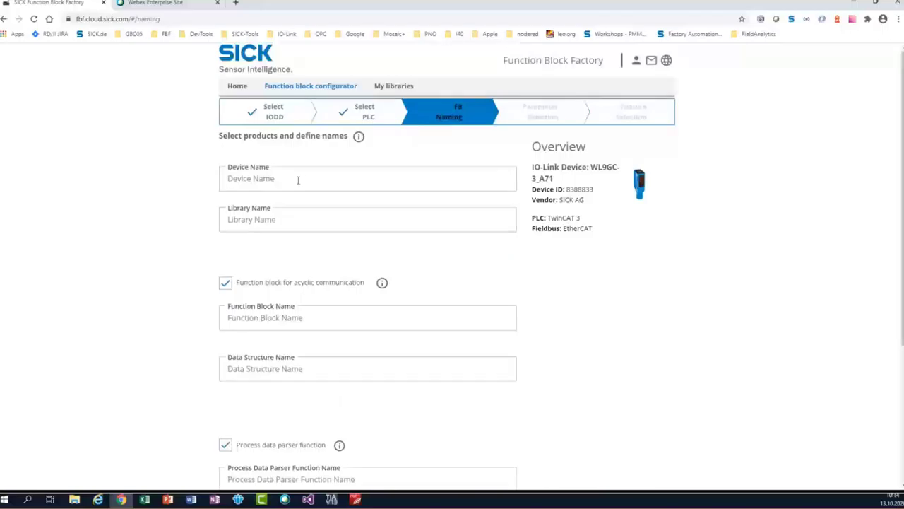
Enter WL9GC as the device name so that the library, function block and structure names derive from it
{"action": "left_click", "coordinate": [287, 179]}
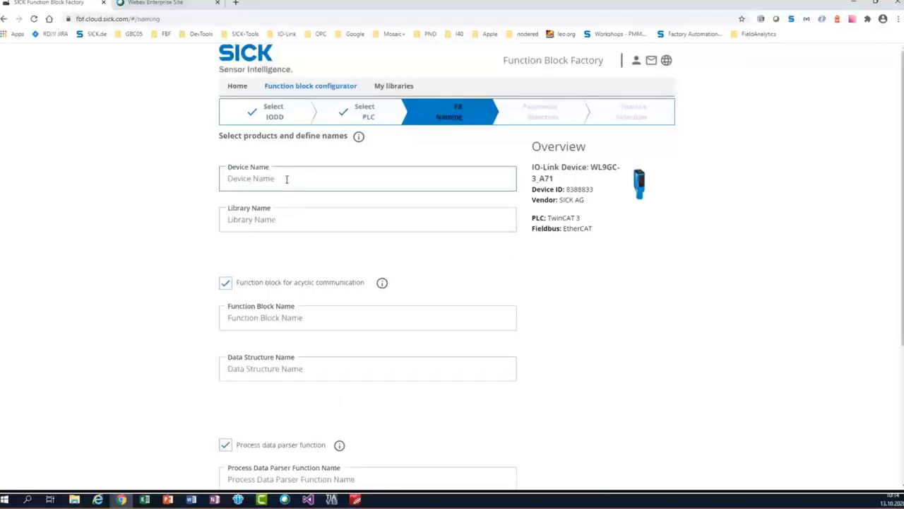
{"action": "type", "text": "WL"}
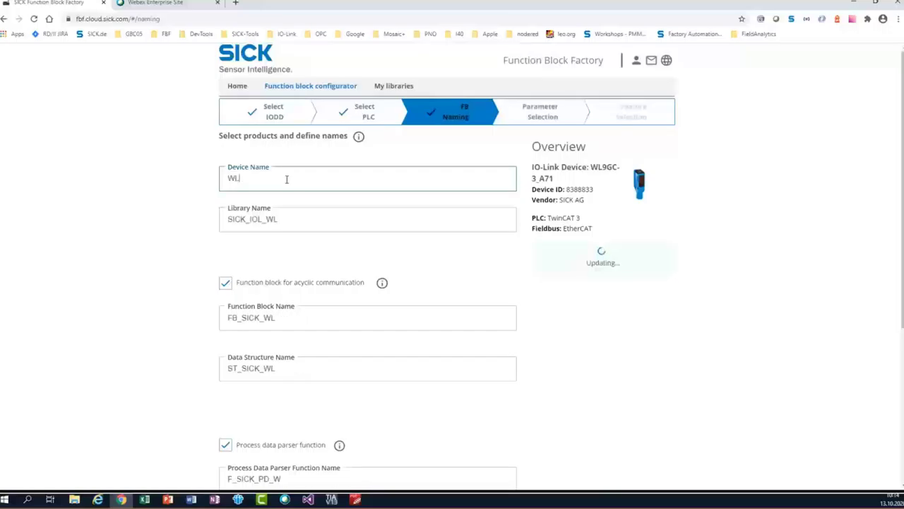
{"action": "type", "text": ")"}
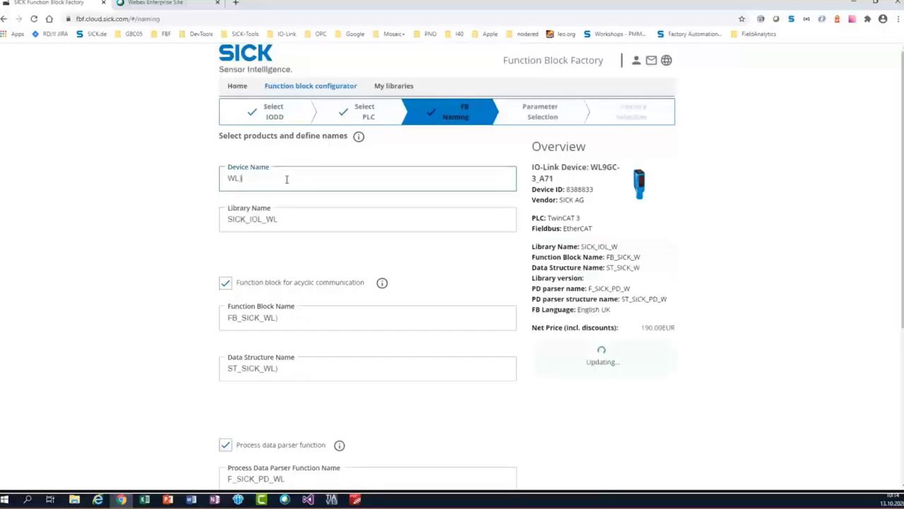
{"action": "key", "text": "BackSpace"}
{"action": "type", "text": "9GC"}
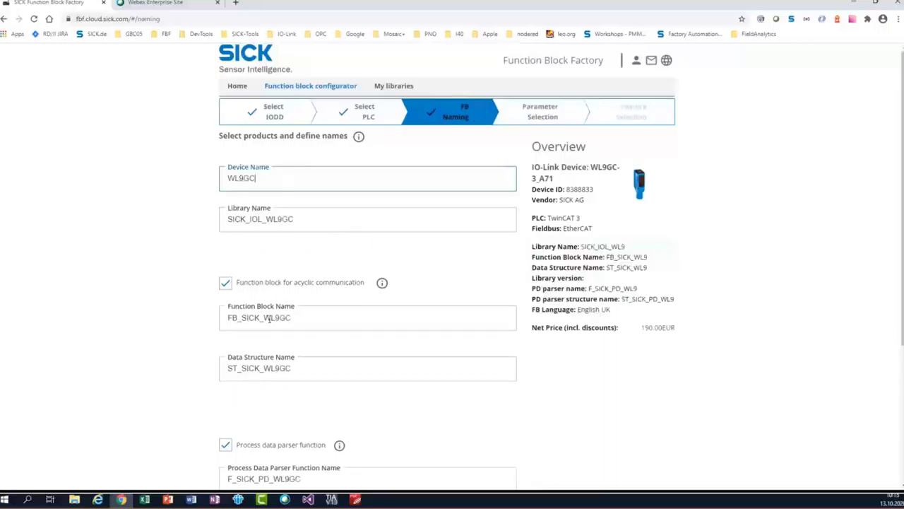
Examine the derived function block, data structure and process data parser names, the available function block languages and the configuration overview with its net price
{"action": "scroll", "coordinate": [269, 319], "scroll_direction": "down", "scroll_amount": 1}
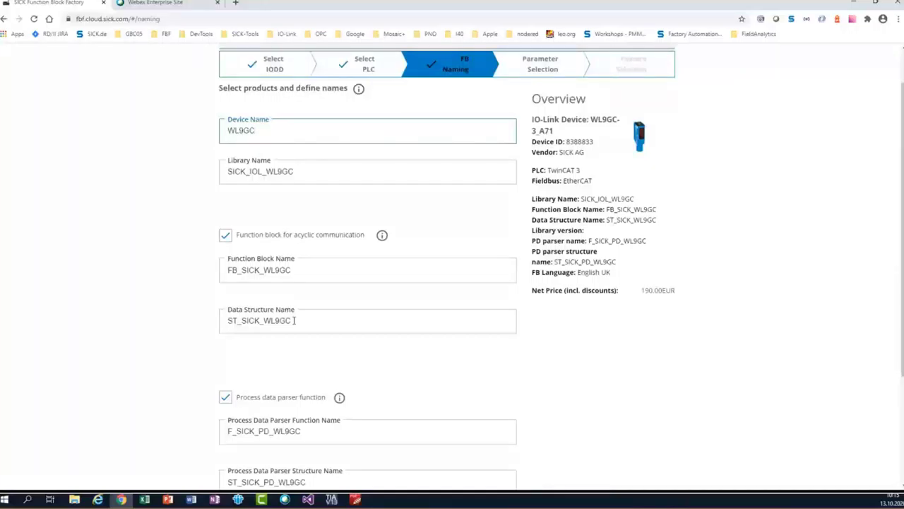
{"action": "scroll", "coordinate": [293, 320], "scroll_direction": "down", "scroll_amount": 1}
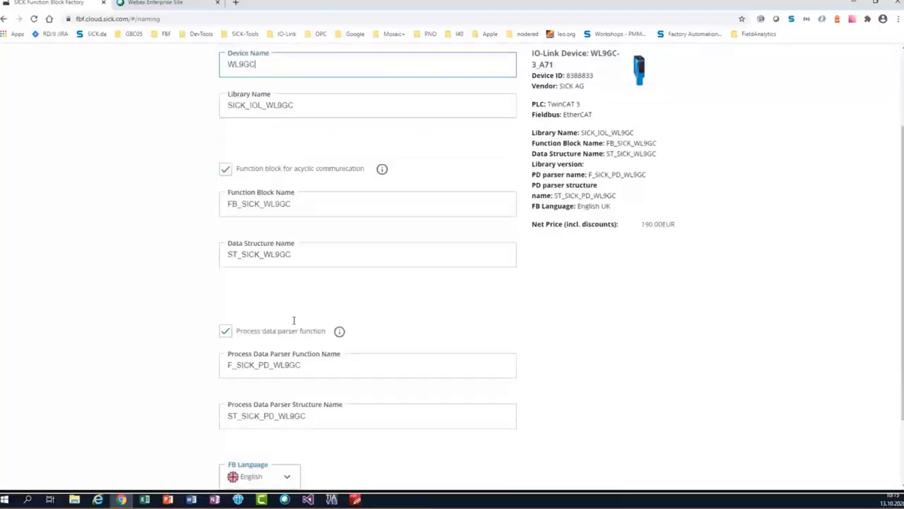
{"action": "scroll", "coordinate": [245, 316], "scroll_direction": "down", "scroll_amount": 1}
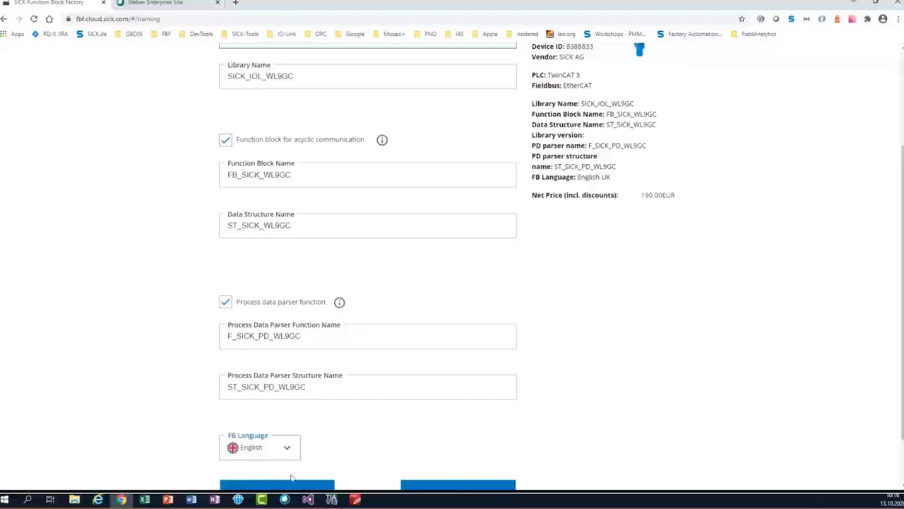
{"action": "left_click", "coordinate": [289, 450]}
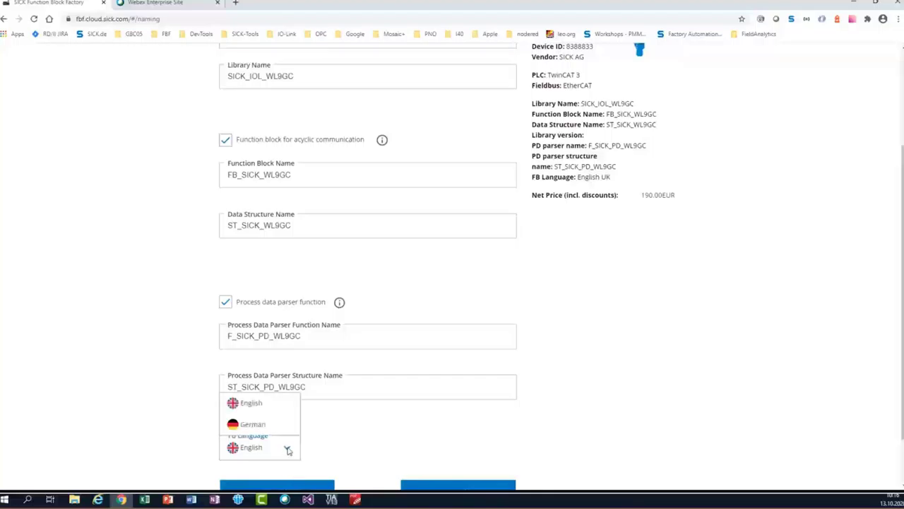
{"action": "left_click", "coordinate": [204, 415]}
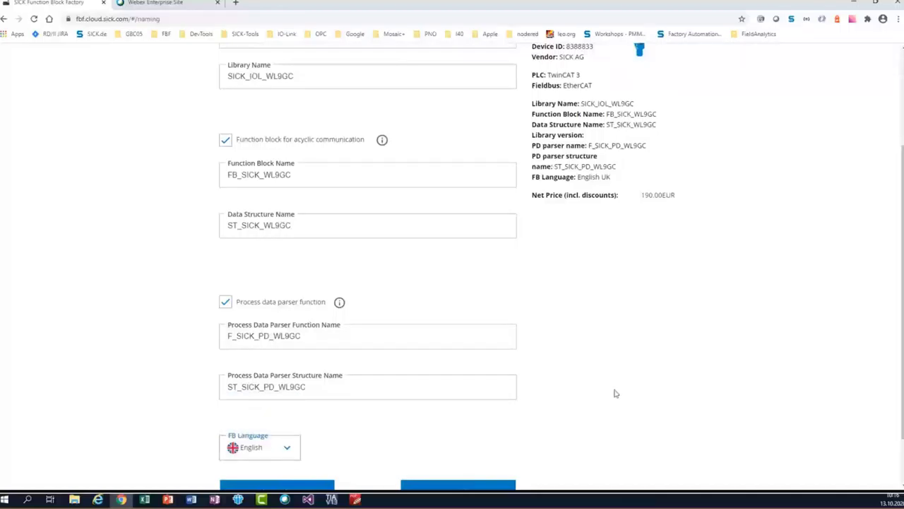
{"action": "scroll", "coordinate": [614, 393], "scroll_direction": "up", "scroll_amount": 3}
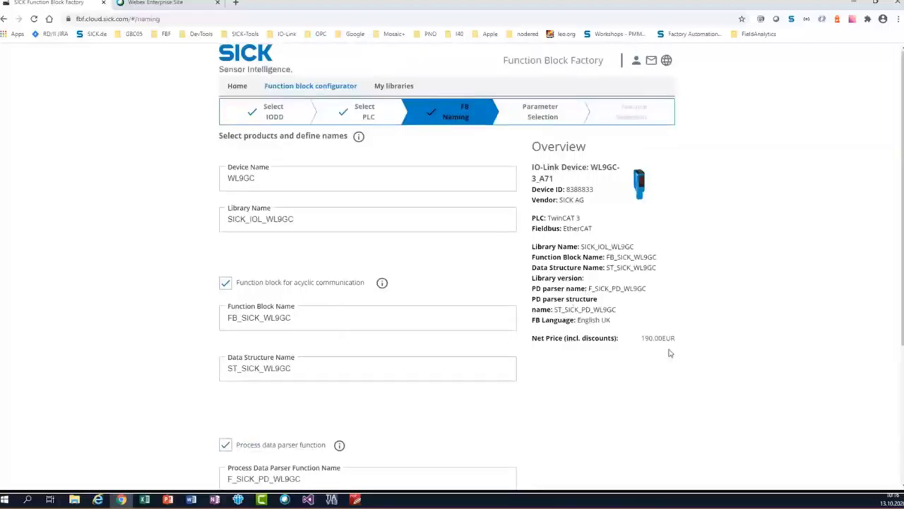
{"action": "scroll", "coordinate": [573, 400], "scroll_direction": "down", "scroll_amount": 1}
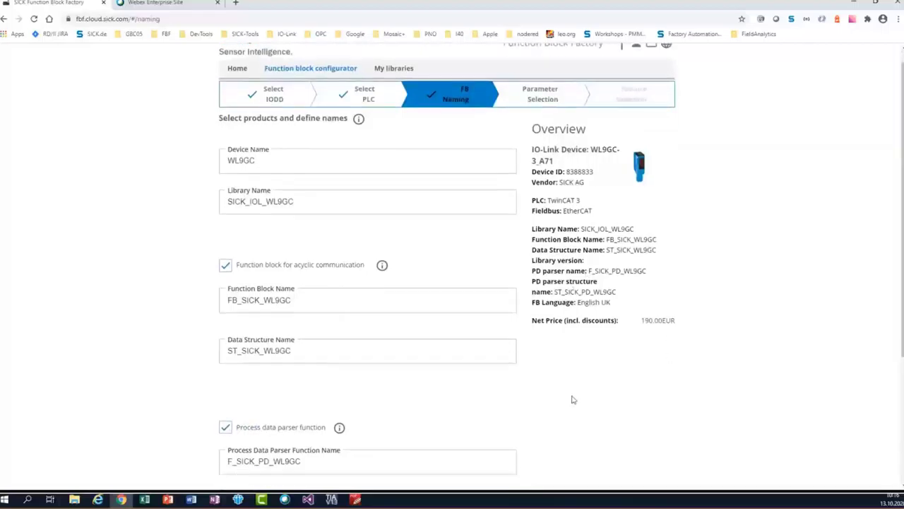
{"action": "scroll", "coordinate": [573, 400], "scroll_direction": "down", "scroll_amount": 3}
Proceed through the IODD, PLC and naming pages with the existing settings to reach the parameter selection
{"action": "left_click", "coordinate": [458, 428]}
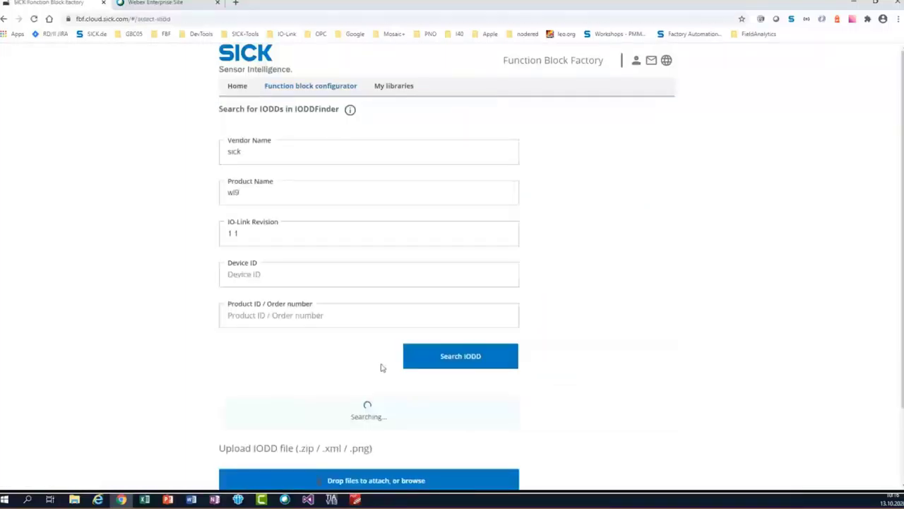
{"action": "scroll", "coordinate": [479, 397], "scroll_direction": "down", "scroll_amount": 3}
{"action": "scroll", "coordinate": [478, 397], "scroll_direction": "down", "scroll_amount": 2}
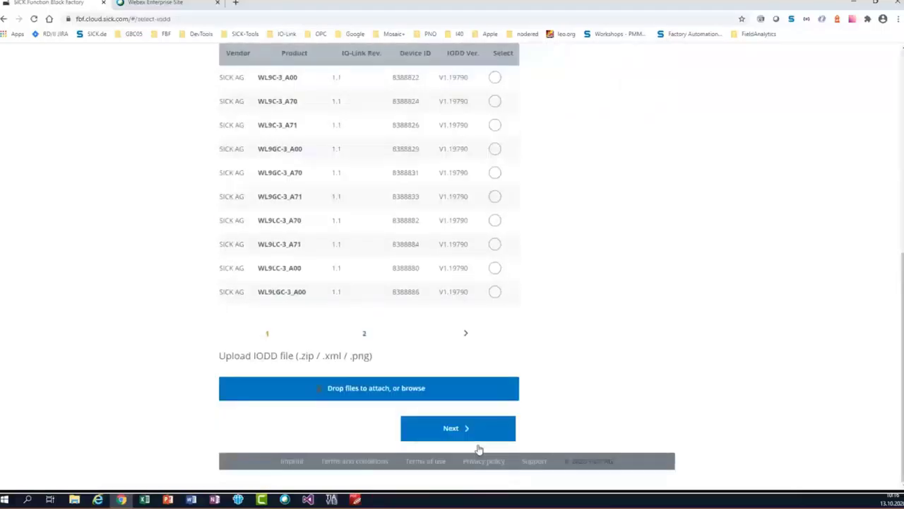
{"action": "left_click", "coordinate": [478, 432]}
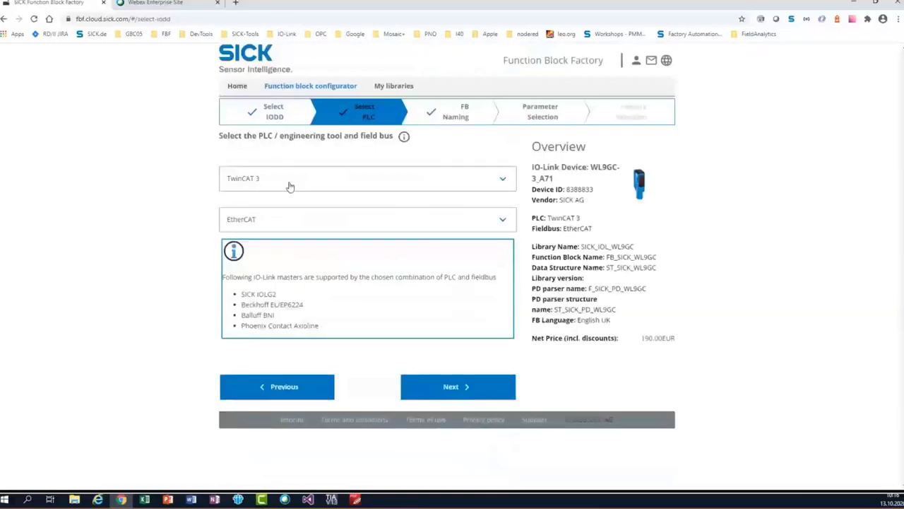
{"action": "left_click", "coordinate": [459, 388]}
{"action": "scroll", "coordinate": [457, 387], "scroll_direction": "down", "scroll_amount": 1}
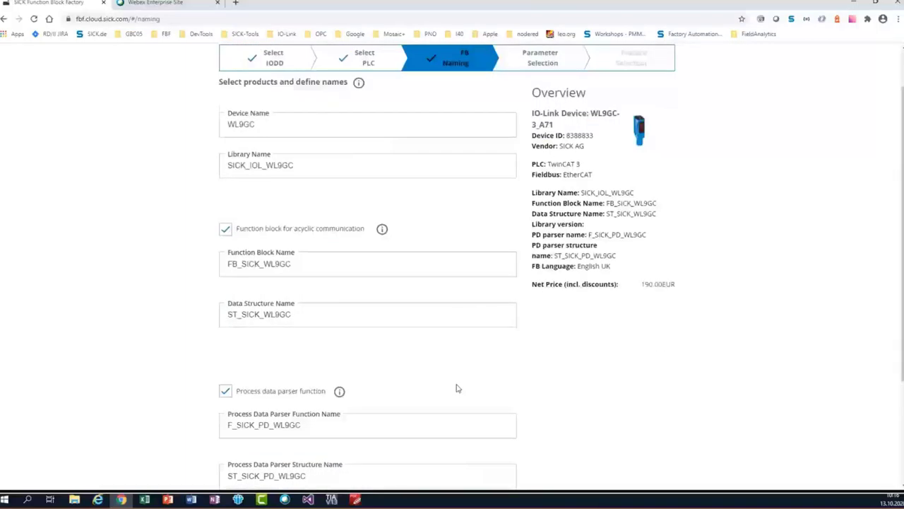
{"action": "scroll", "coordinate": [457, 388], "scroll_direction": "down", "scroll_amount": 2}
{"action": "left_click", "coordinate": [457, 425]}
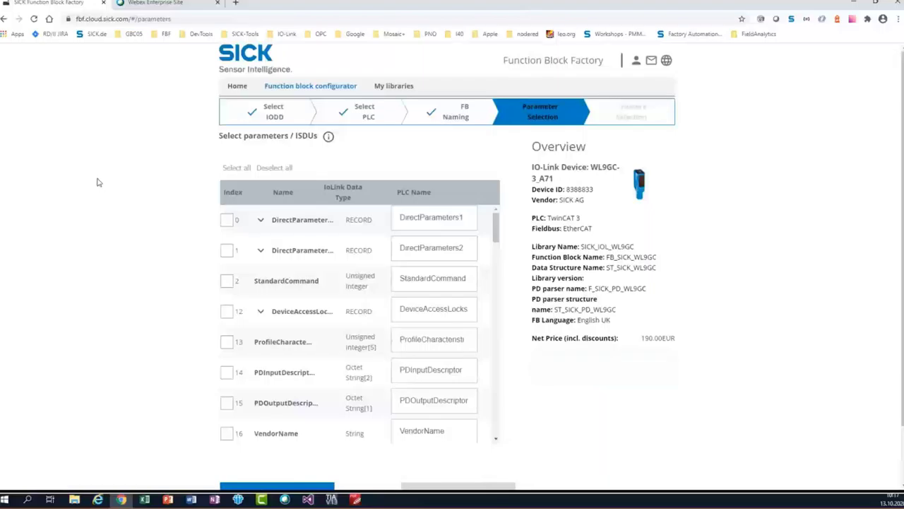
Include all parameters in the function block except DirectParameters1 and DirectParameters2
{"action": "left_click", "coordinate": [226, 280]}
{"action": "left_click", "coordinate": [226, 311]}
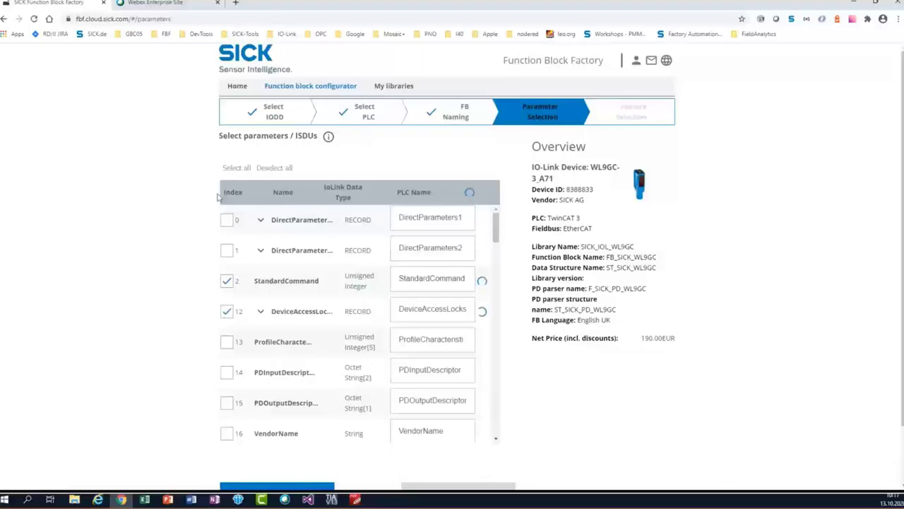
{"action": "left_click", "coordinate": [237, 168]}
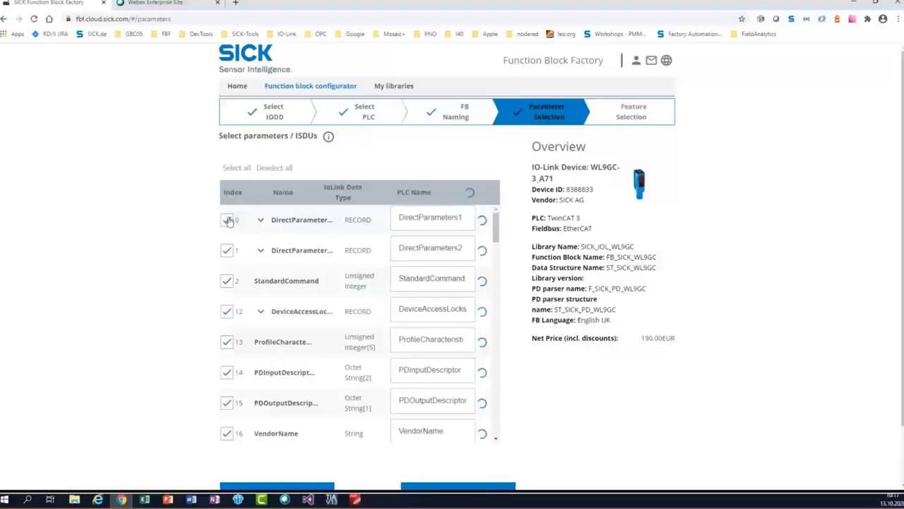
{"action": "left_click", "coordinate": [228, 220]}
{"action": "left_click", "coordinate": [226, 251]}
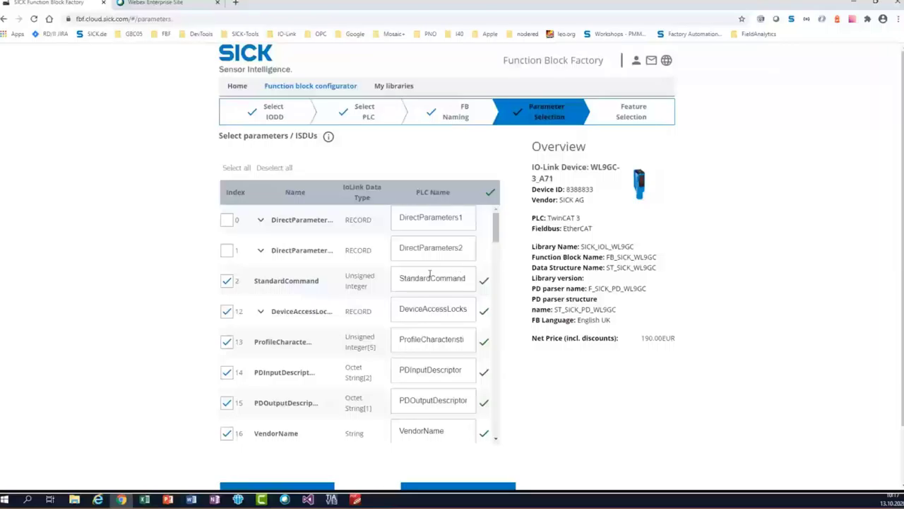
Look through the parameter list, checking the selected entries, their PLC names and whether the changes were applied
{"action": "scroll", "coordinate": [429, 274], "scroll_direction": "down", "scroll_amount": 2}
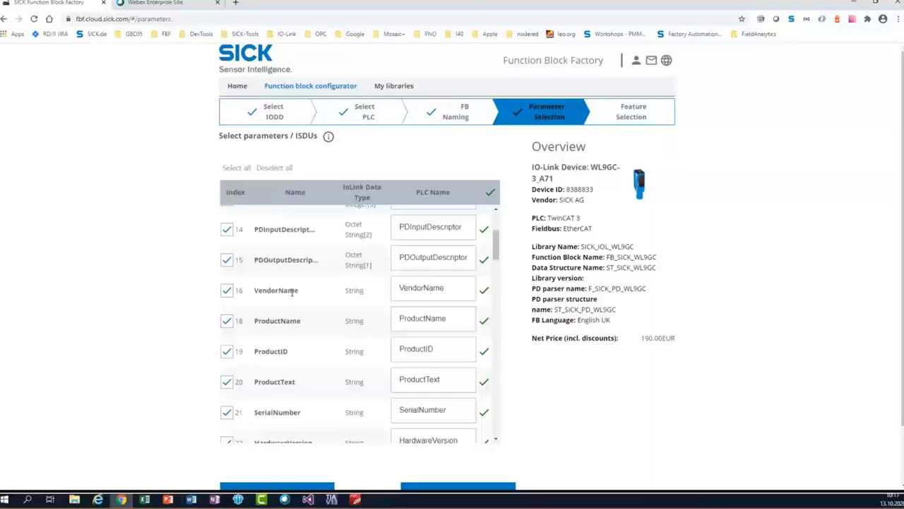
{"action": "scroll", "coordinate": [292, 292], "scroll_direction": "down", "scroll_amount": 3}
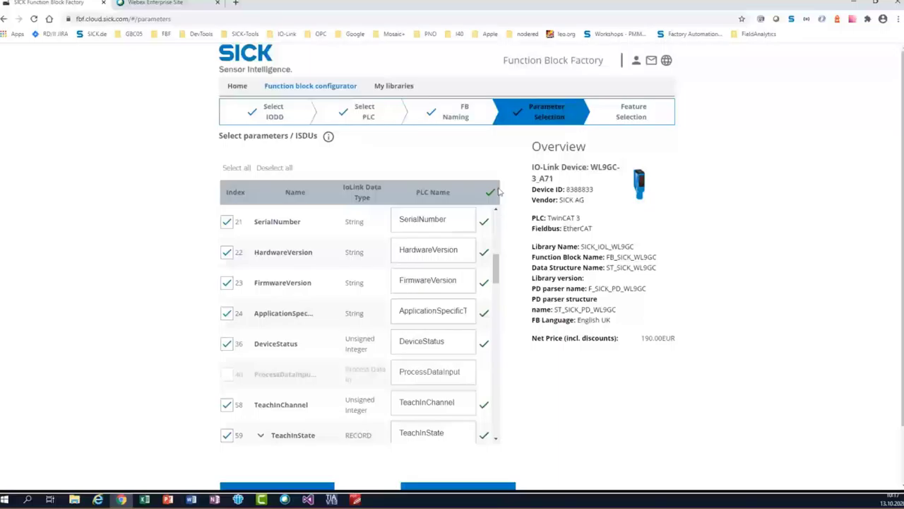
{"action": "mouse_move", "coordinate": [490, 193]}
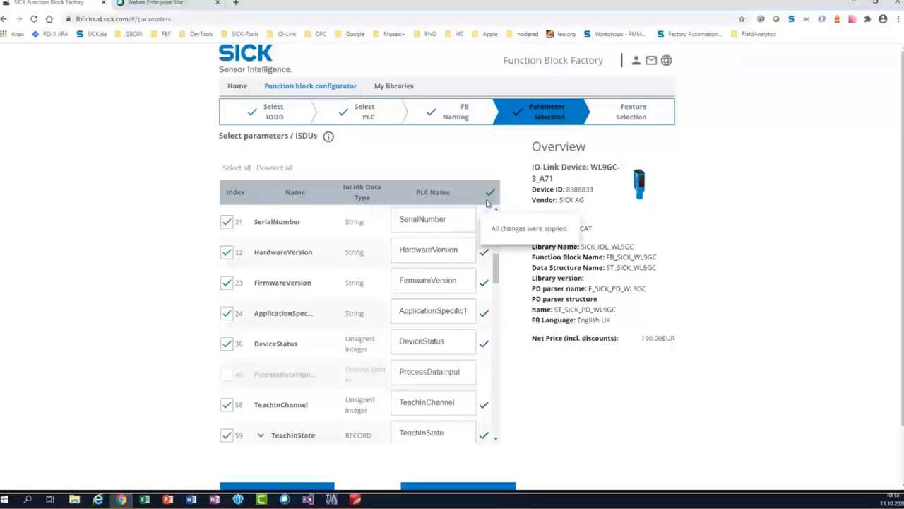
{"action": "scroll", "coordinate": [477, 301], "scroll_direction": "down", "scroll_amount": 5}
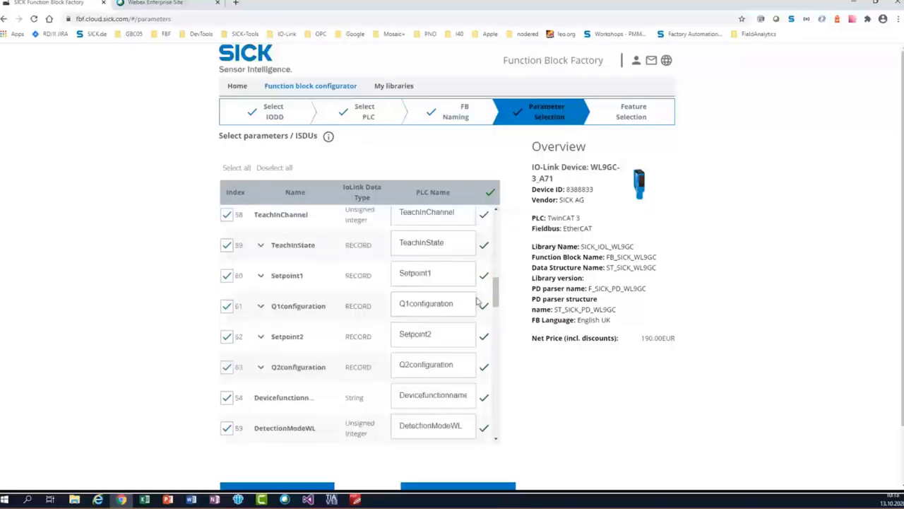
{"action": "scroll", "coordinate": [477, 302], "scroll_direction": "down", "scroll_amount": 2}
{"action": "scroll", "coordinate": [477, 302], "scroll_direction": "up", "scroll_amount": 10}
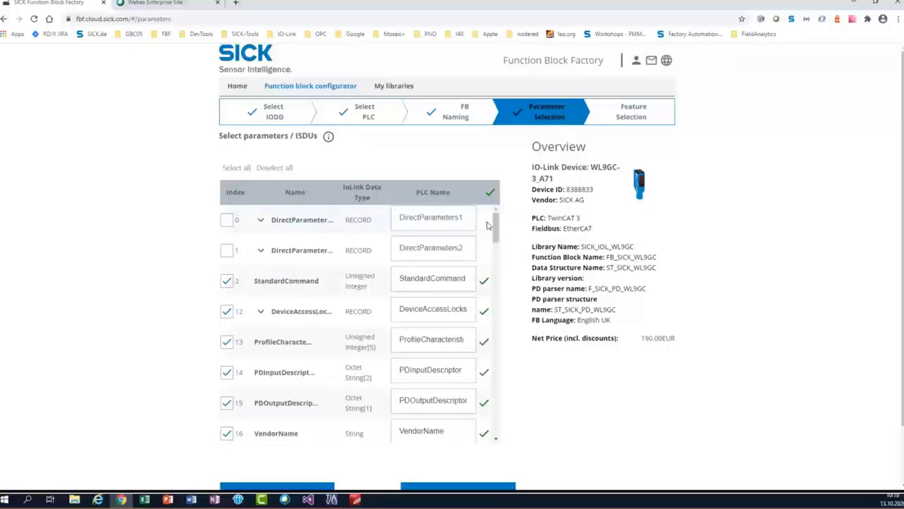
{"action": "scroll", "coordinate": [480, 301], "scroll_direction": "down", "scroll_amount": 3}
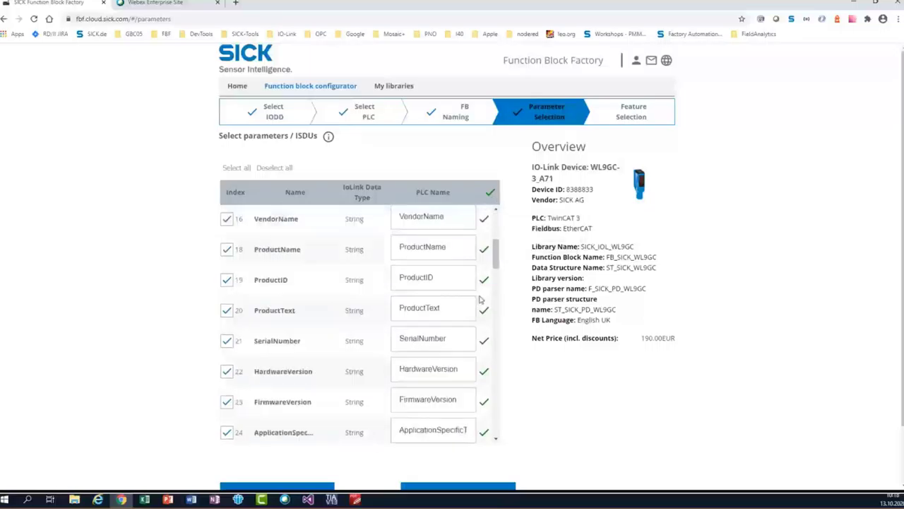
{"action": "scroll", "coordinate": [479, 300], "scroll_direction": "down", "scroll_amount": 10}
{"action": "scroll", "coordinate": [478, 302], "scroll_direction": "down", "scroll_amount": 3}
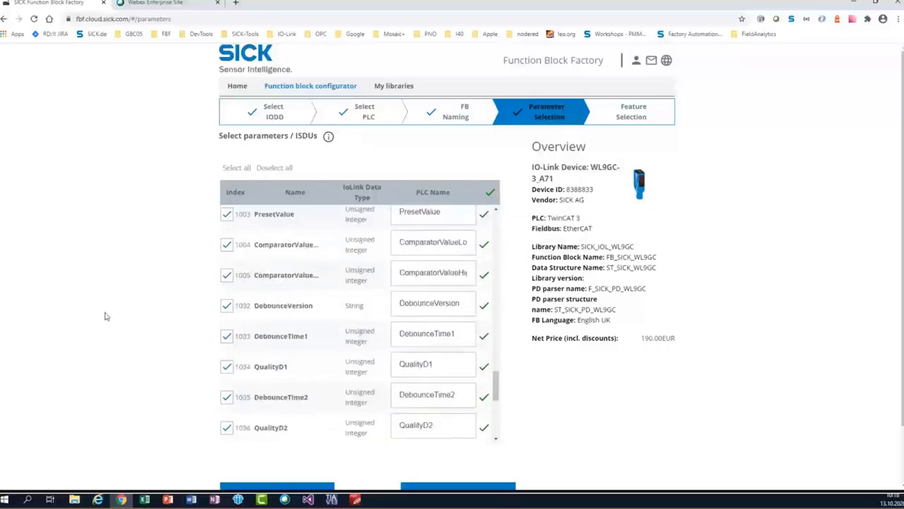
Continue to the feature selection and enable Multiselection, Sub-index support and Enums for single values
{"action": "scroll", "coordinate": [104, 316], "scroll_direction": "down", "scroll_amount": 1}
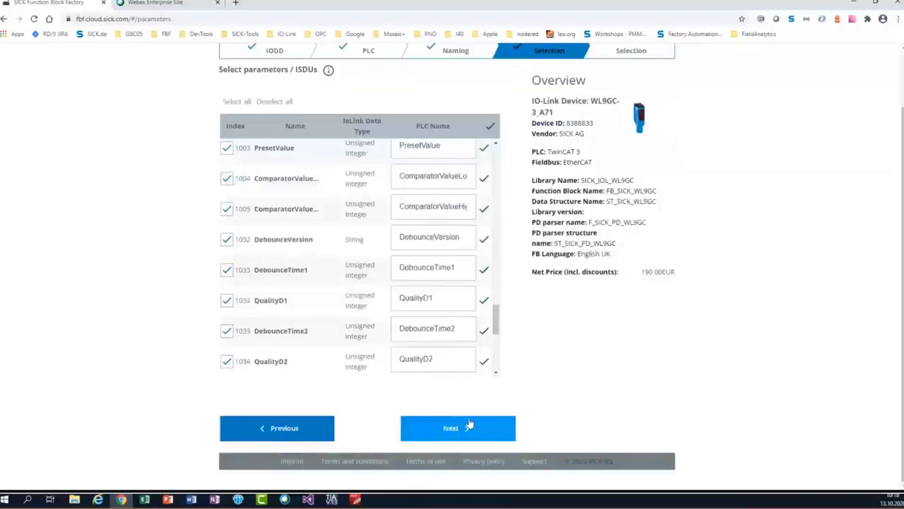
{"action": "left_click", "coordinate": [470, 423]}
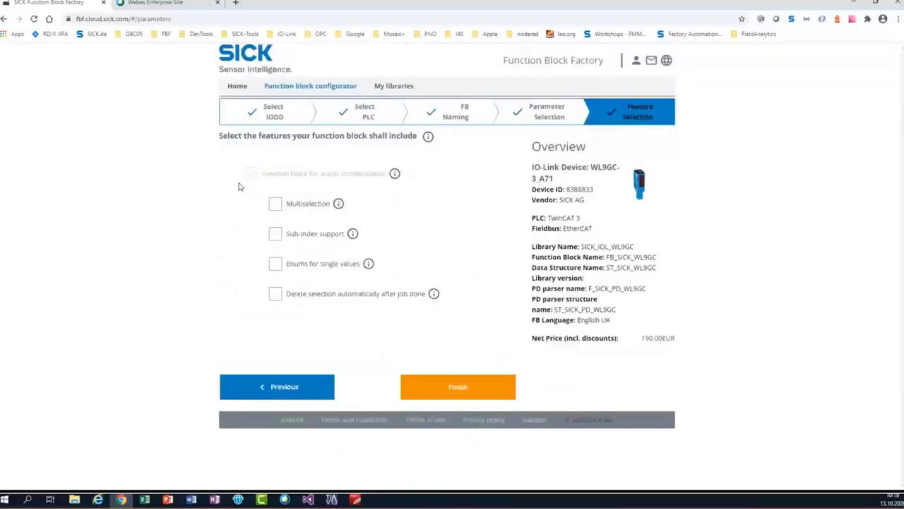
{"action": "left_click", "coordinate": [277, 205]}
Finish the configuration and request creation of the function block library from its overview
{"action": "left_click", "coordinate": [488, 392]}
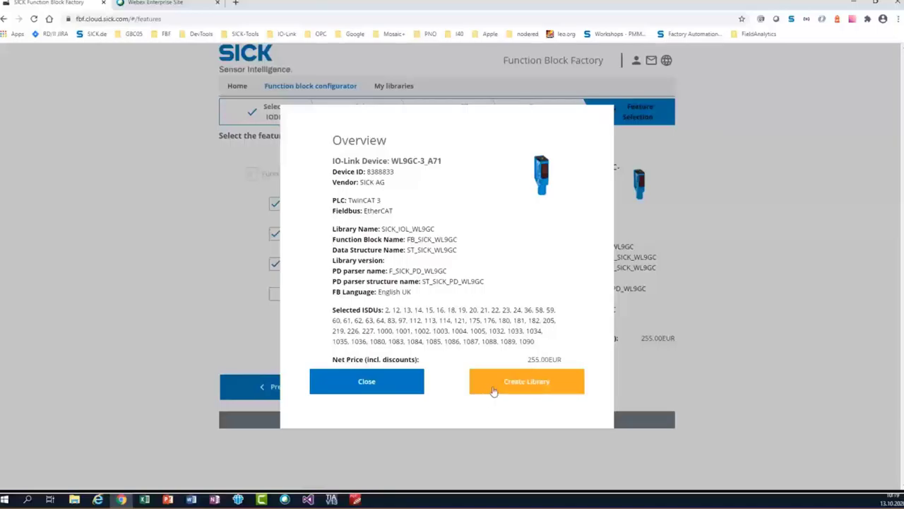
{"action": "left_click", "coordinate": [493, 390]}
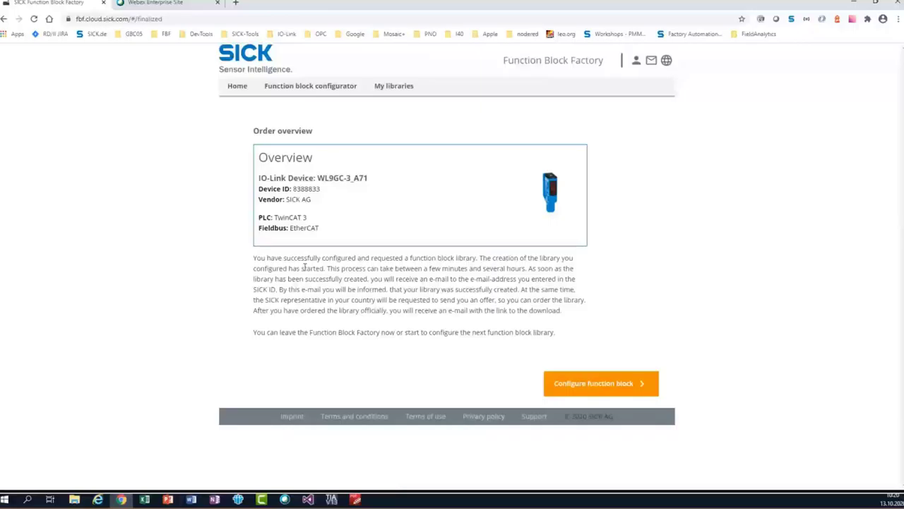
Start a new function block configuration, search the IODDs for vendor zimmer without a product name, and look through the found devices
{"action": "left_click", "coordinate": [642, 385]}
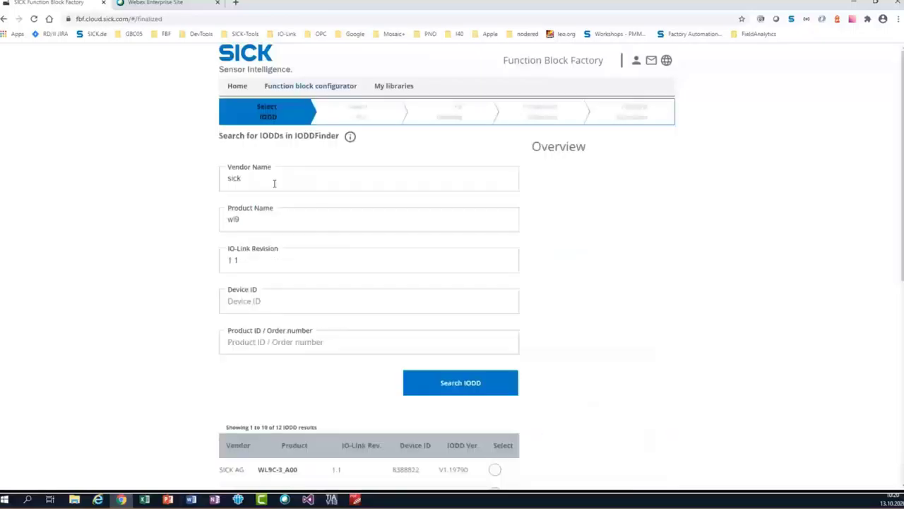
{"action": "left_click_drag", "start_coordinate": [274, 184], "coordinate": [222, 176]}
{"action": "type", "text": "zimmer"}
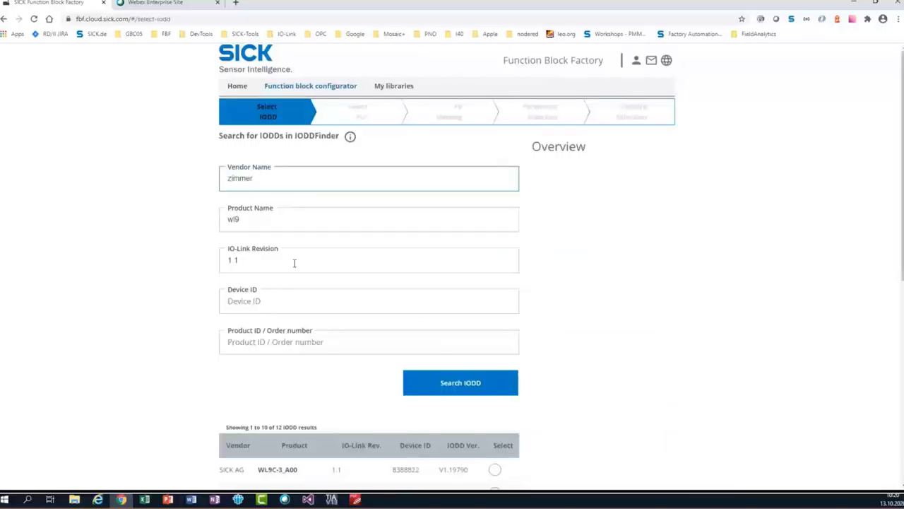
{"action": "left_click_drag", "start_coordinate": [241, 219], "coordinate": [226, 219]}
{"action": "key", "text": "BackSpace"}
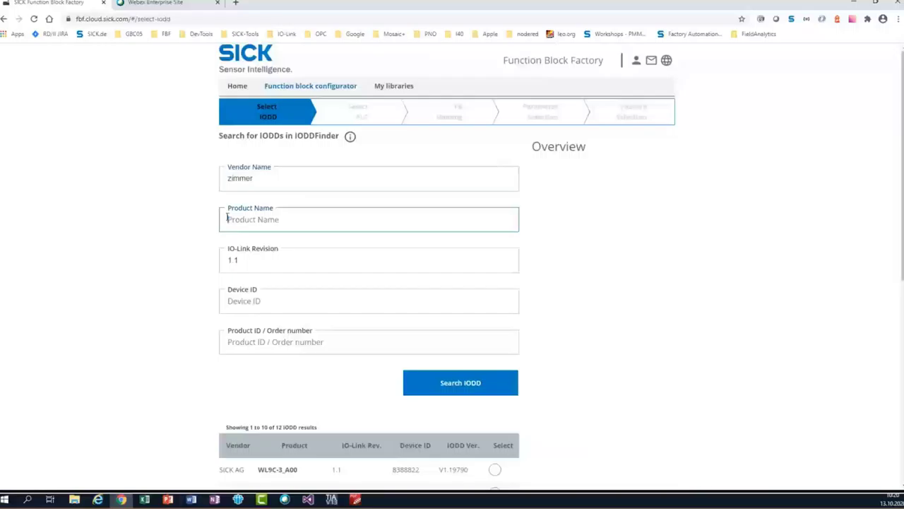
{"action": "left_click", "coordinate": [440, 389]}
{"action": "scroll", "coordinate": [438, 386], "scroll_direction": "down", "scroll_amount": 3}
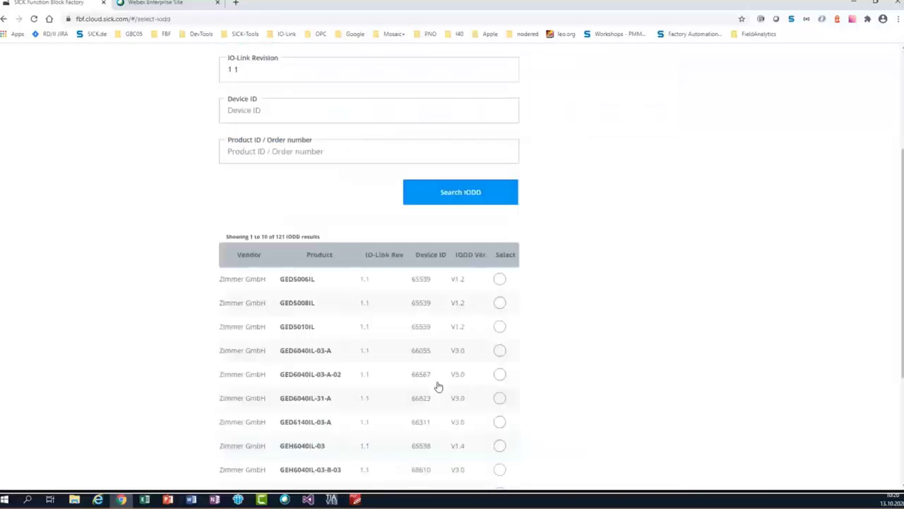
{"action": "scroll", "coordinate": [437, 385], "scroll_direction": "down", "scroll_amount": 2}
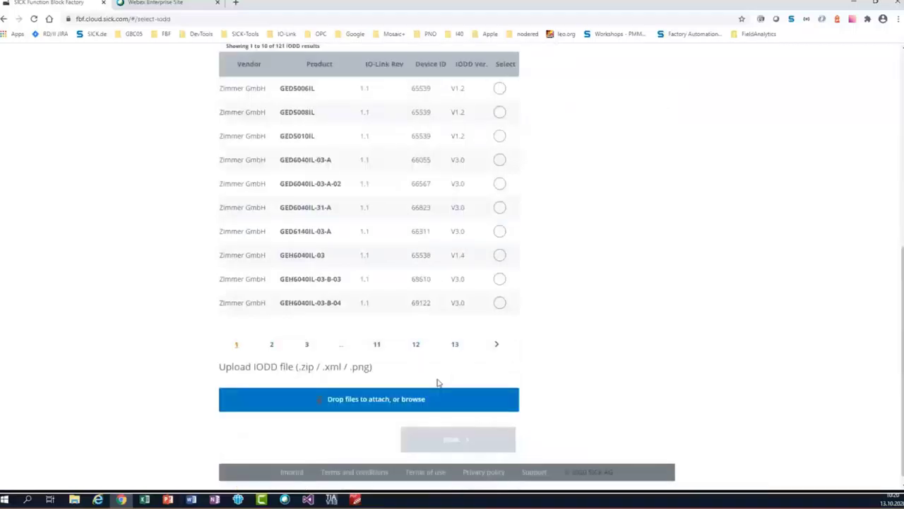
{"action": "scroll", "coordinate": [400, 307], "scroll_direction": "up", "scroll_amount": 2}
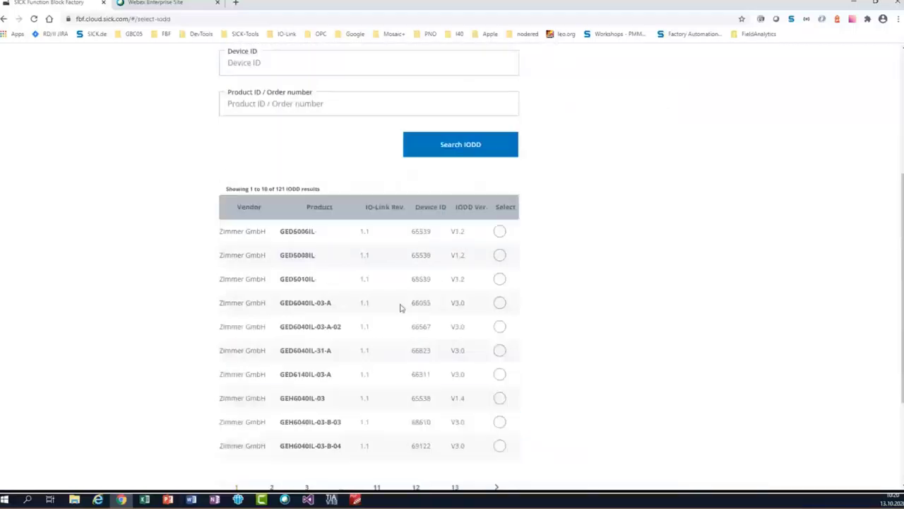
{"action": "scroll", "coordinate": [400, 307], "scroll_direction": "up", "scroll_amount": 2}
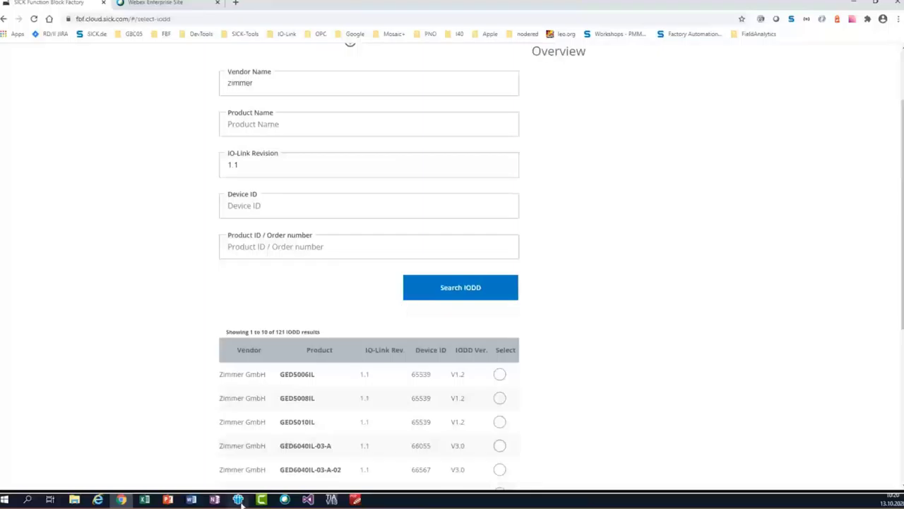
Switch to IBM Notes and read the e-mail about the created function block library, including its salutation and order information
{"action": "mouse_move", "coordinate": [241, 501]}
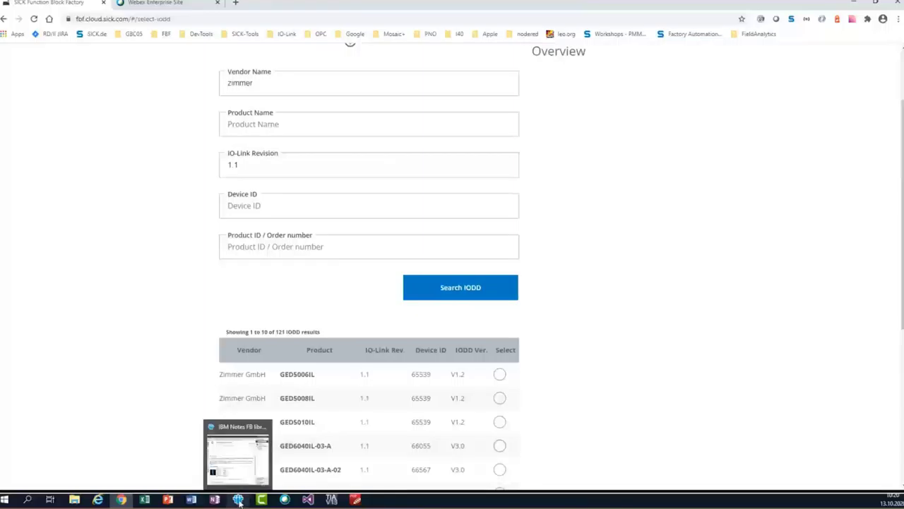
{"action": "left_click", "coordinate": [240, 500]}
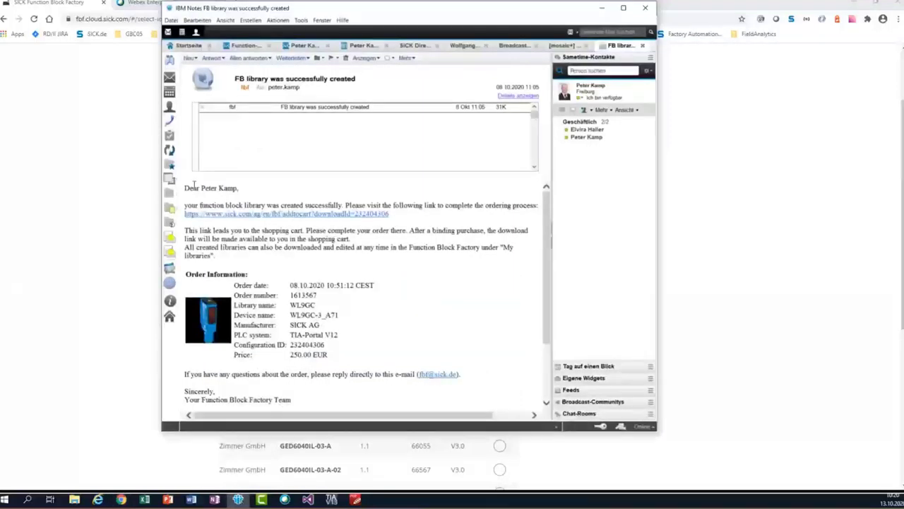
{"action": "left_click_drag", "start_coordinate": [194, 188], "coordinate": [236, 189]}
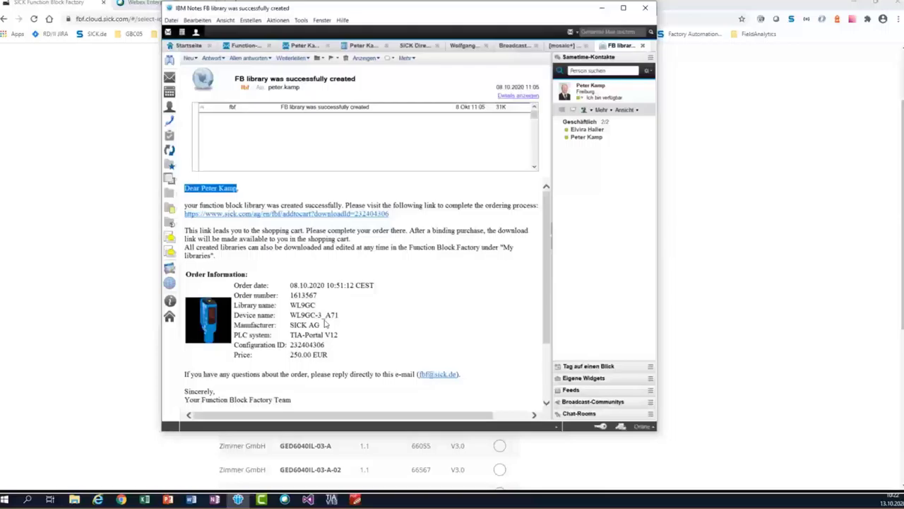
Return to the Function Block Factory in the browser and open the overview of own libraries to check their status
{"action": "left_click", "coordinate": [110, 298]}
{"action": "scroll", "coordinate": [457, 156], "scroll_direction": "up", "scroll_amount": 2}
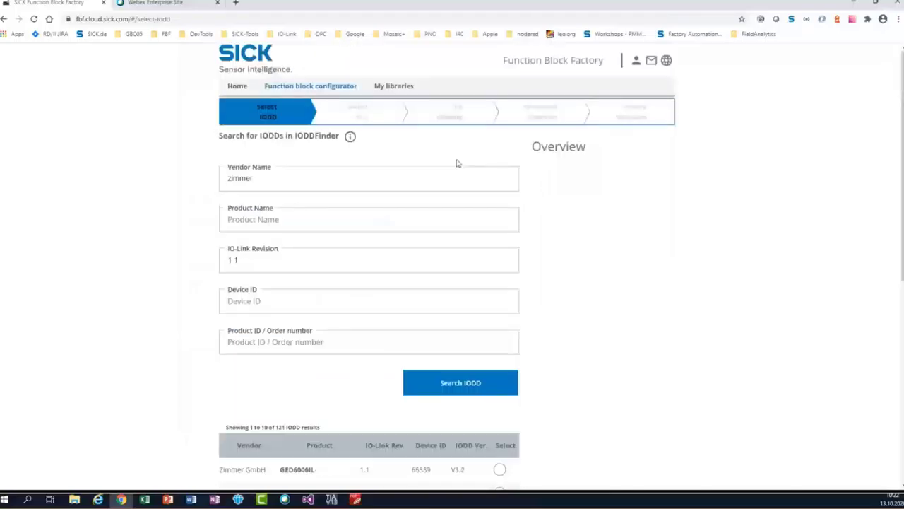
{"action": "left_click", "coordinate": [398, 89]}
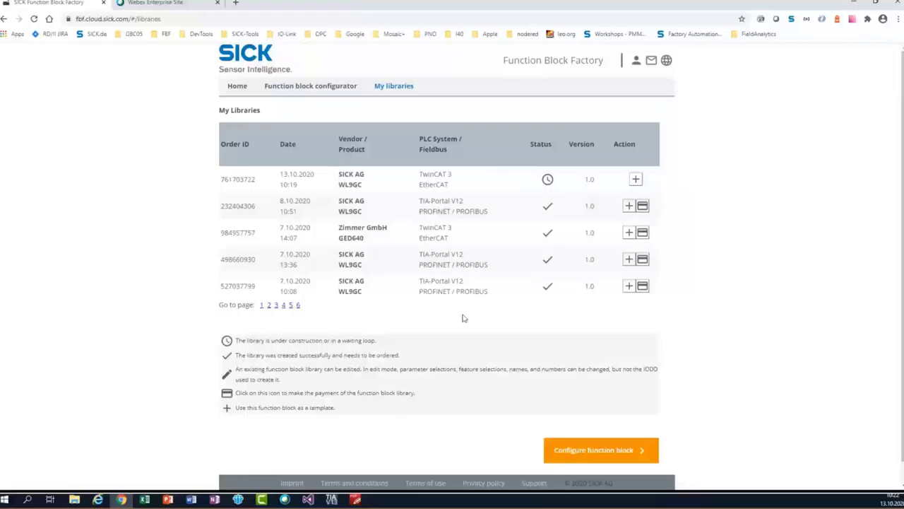
Switch to the ReadingIOL_SD project in Visual Studio and examine MAIN's port byte arrays, the EtherCAT device, the EP6224-2022 box and IO-Link Port3
{"action": "mouse_move", "coordinate": [308, 500]}
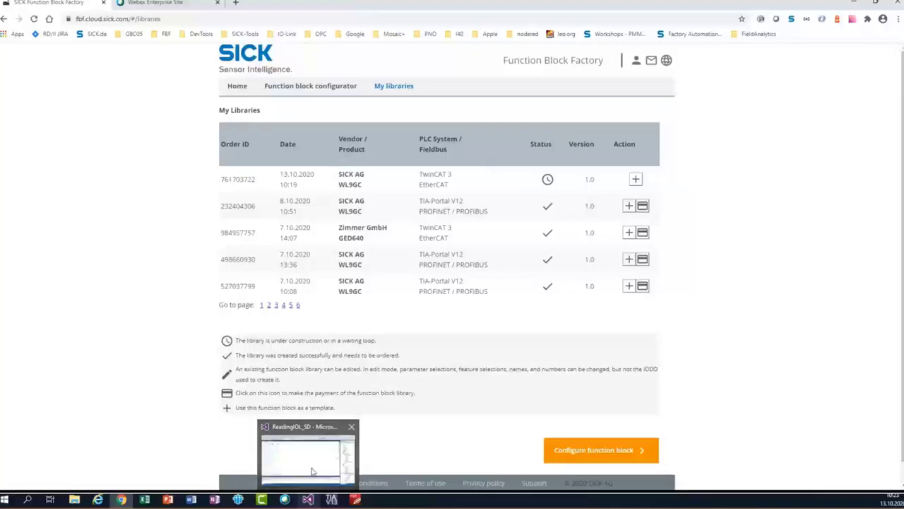
{"action": "left_click", "coordinate": [312, 471]}
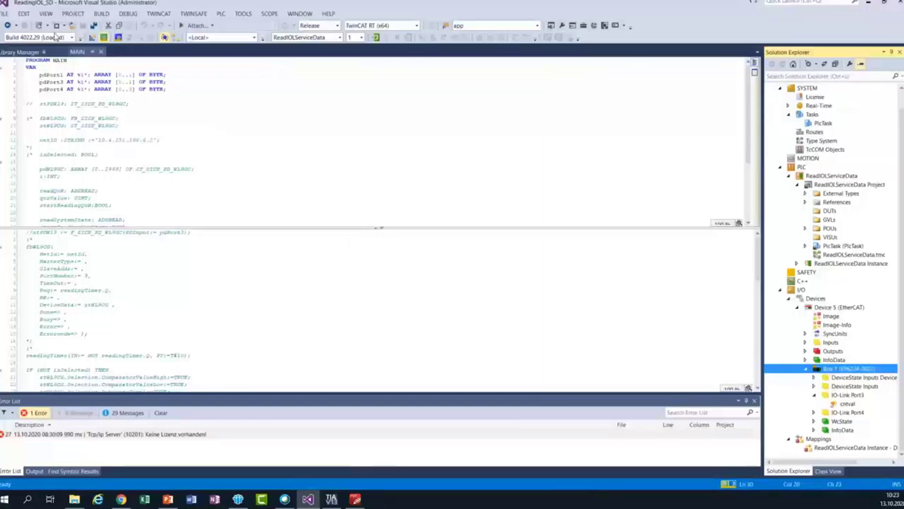
{"action": "left_click_drag", "start_coordinate": [38, 74], "coordinate": [170, 89]}
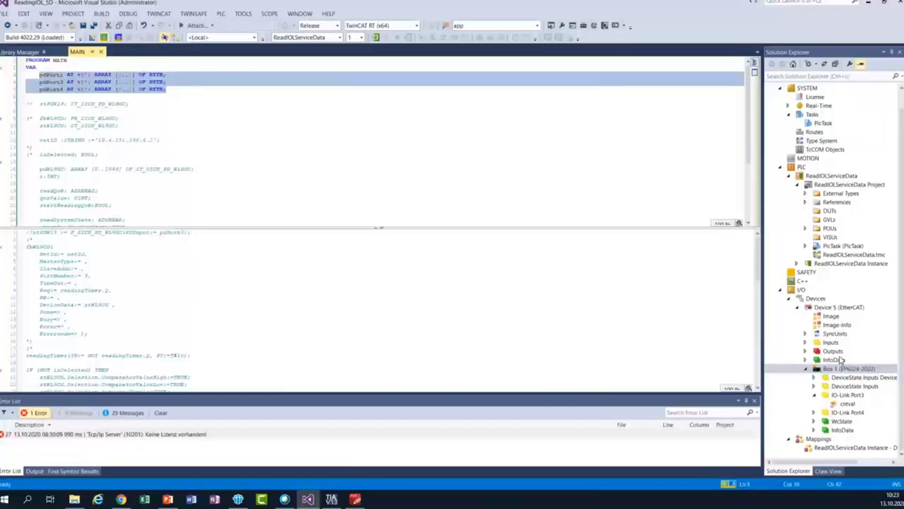
{"action": "left_click", "coordinate": [851, 308]}
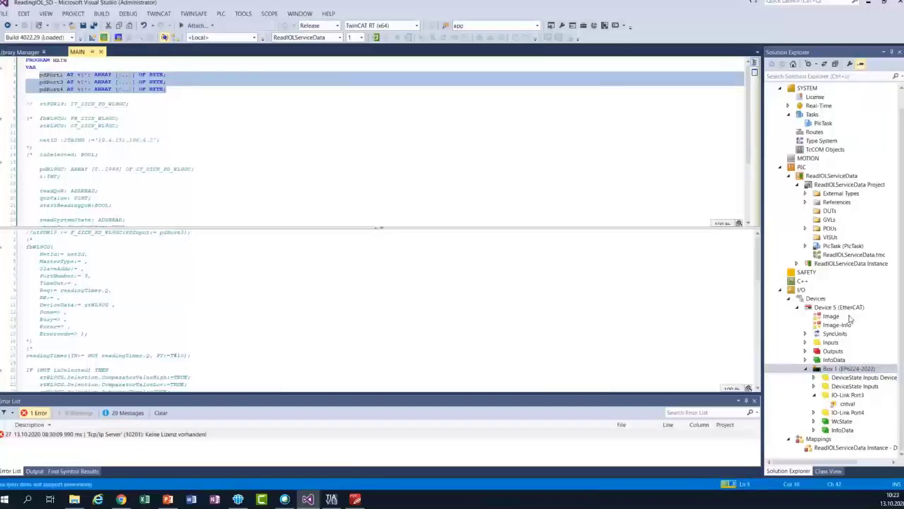
{"action": "left_click", "coordinate": [851, 370]}
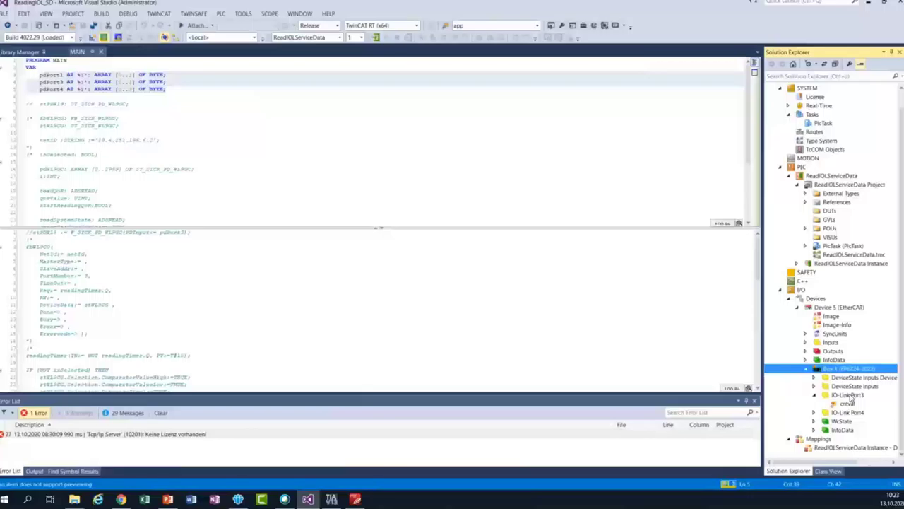
{"action": "left_click", "coordinate": [851, 396]}
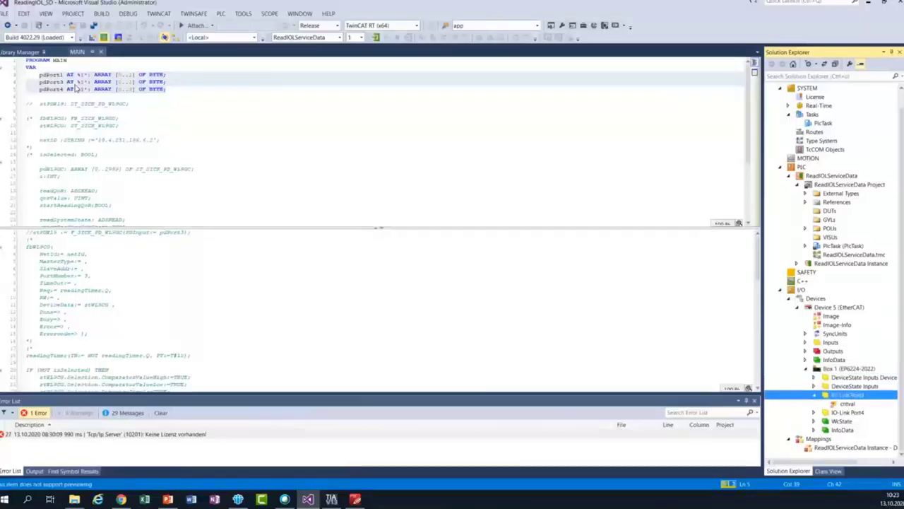
Log in to the PLC and expand the pdPort3 array in the online view of MAIN to show its bytes
{"action": "left_click", "coordinate": [377, 37]}
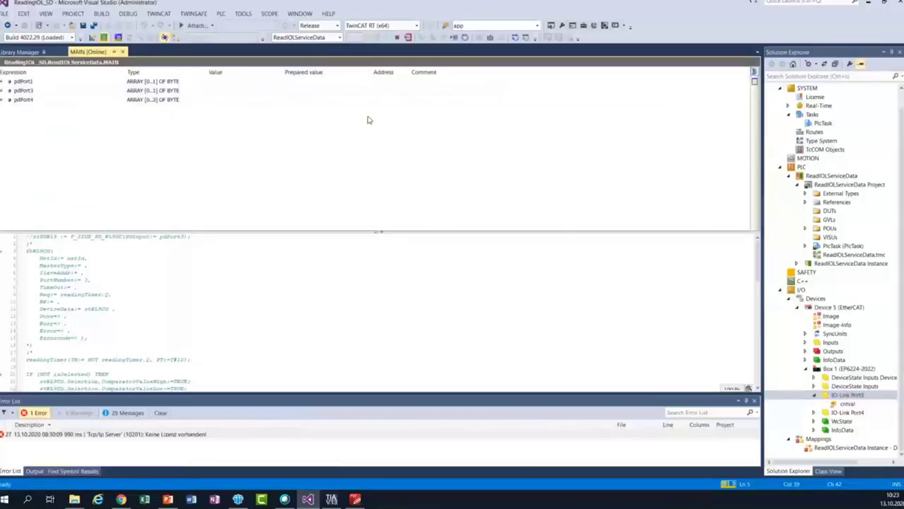
{"action": "left_click", "coordinate": [9, 91]}
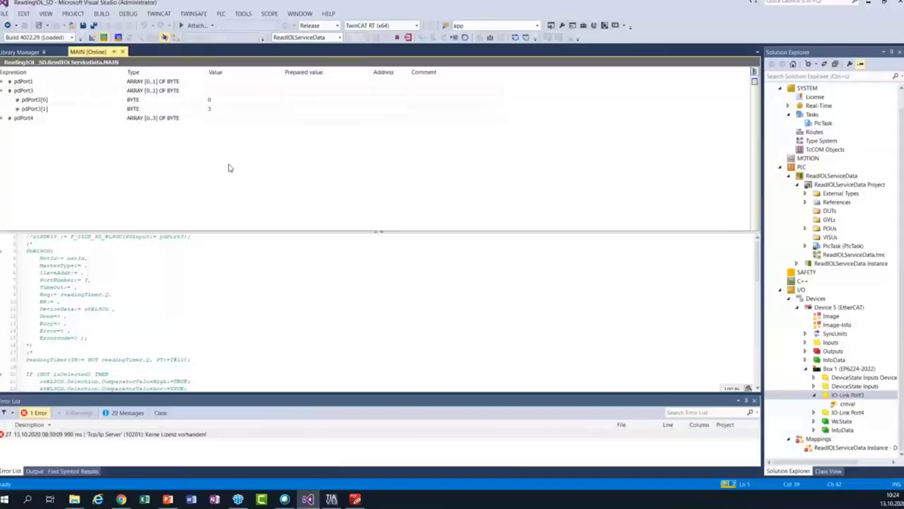